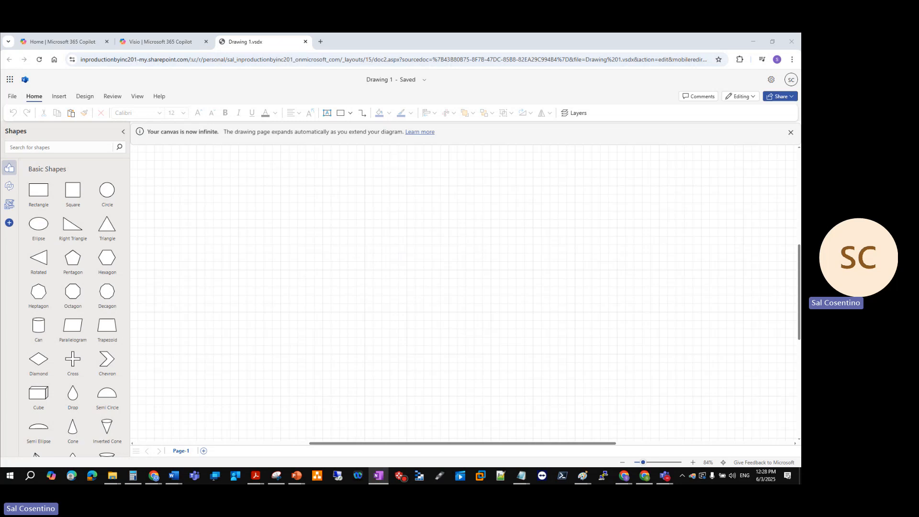
Switch to the PowerPoint presentation to review the Storage Gateway slide and return to the Visio drawing
key("alt+Tab")
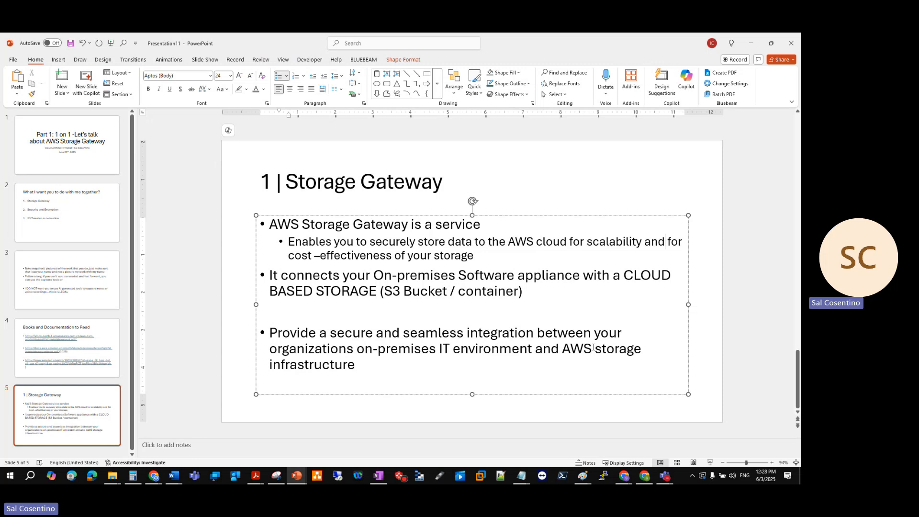
left_click(372, 371)
left_click(751, 45)
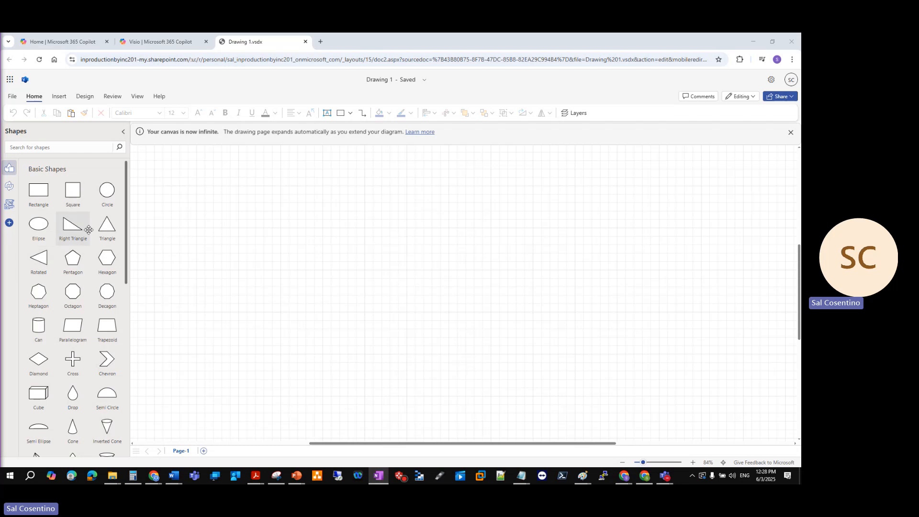
Add a Triangle from Basic Shapes to the blank page and move it to the upper-left area of the canvas
left_click(106, 225)
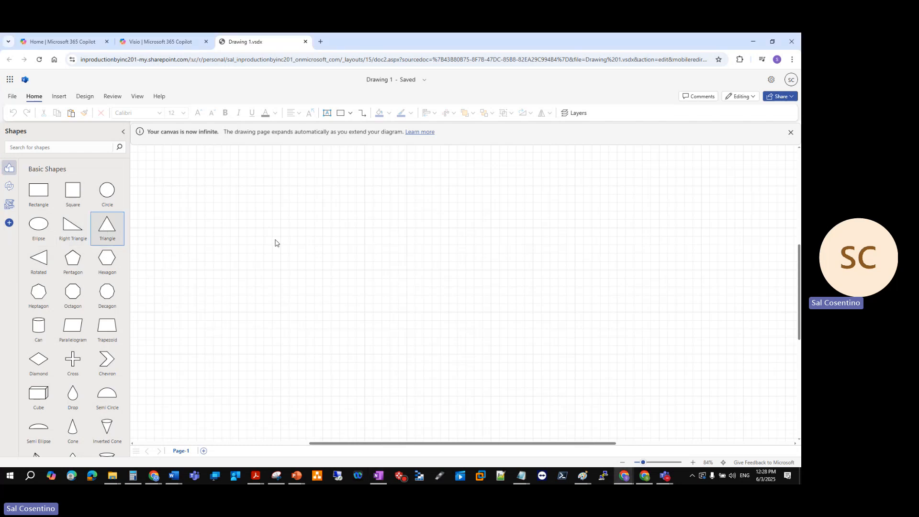
left_click_drag(301, 214, 179, 349)
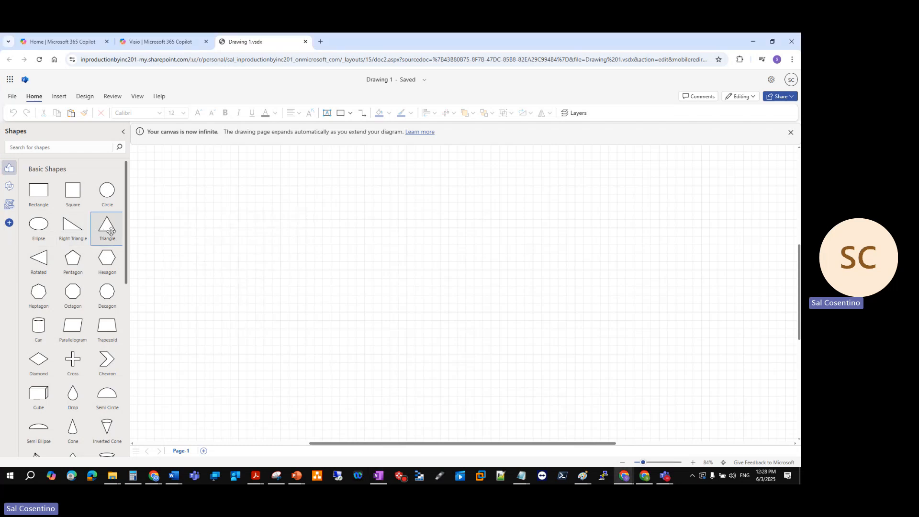
left_click_drag(109, 234, 405, 430)
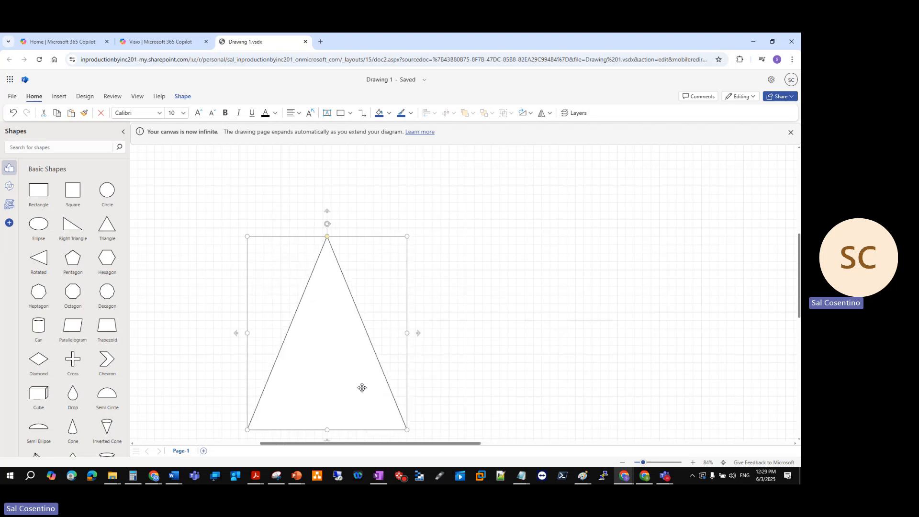
left_click_drag(361, 385, 262, 296)
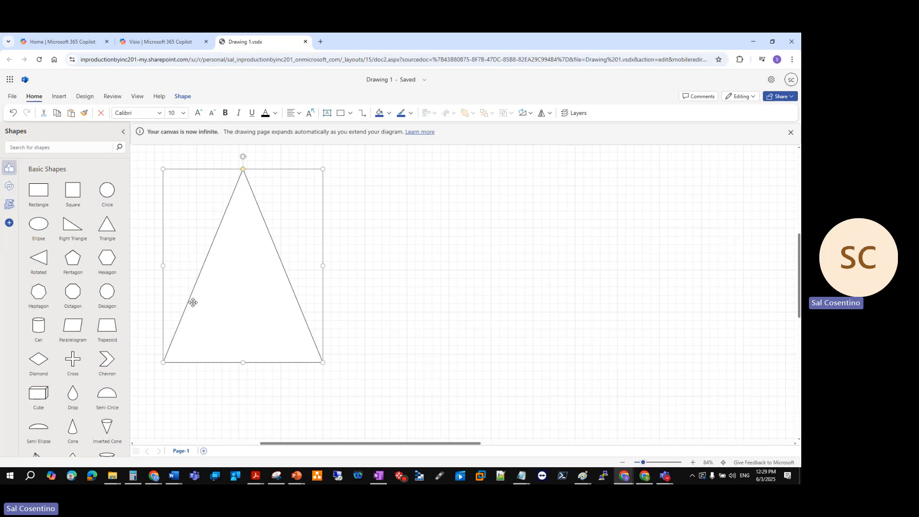
left_click(438, 320)
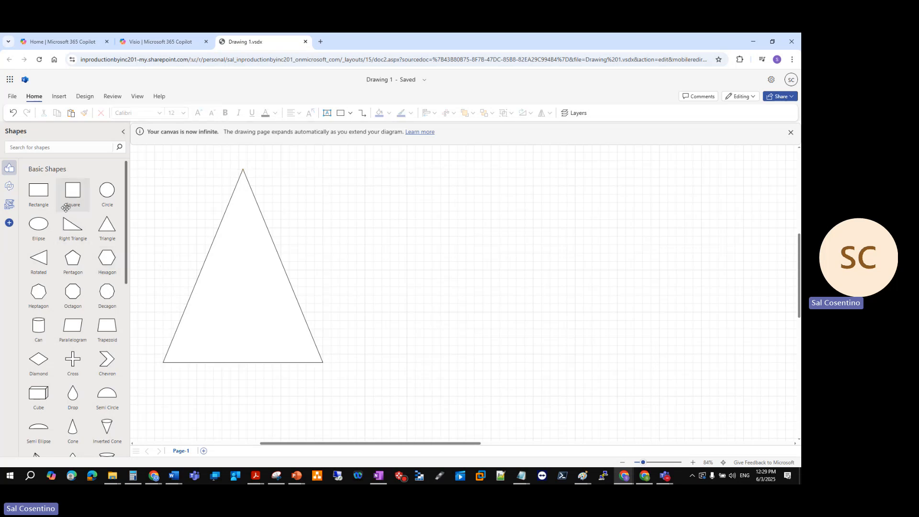
Turn off Snap to Grid, keep Smart Guides on, and shift the triangle slightly upward
left_click_drag(71, 197, 182, 346)
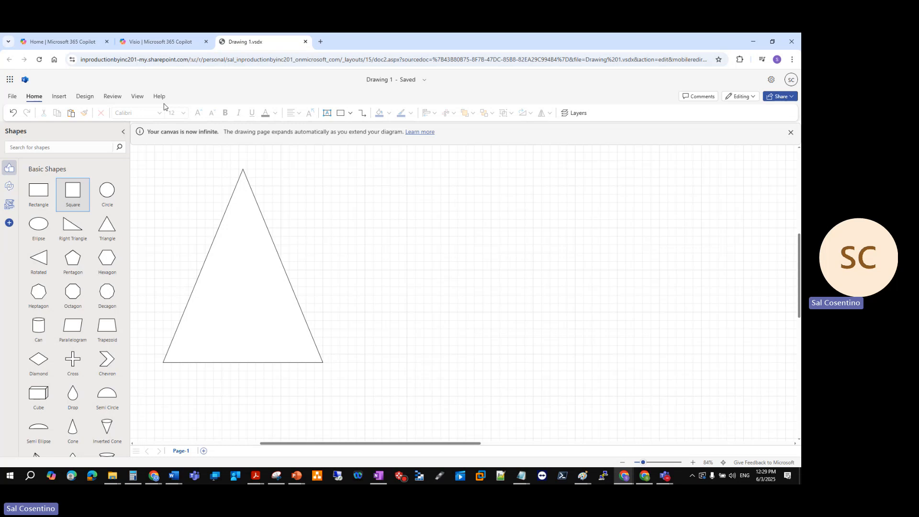
left_click(140, 98)
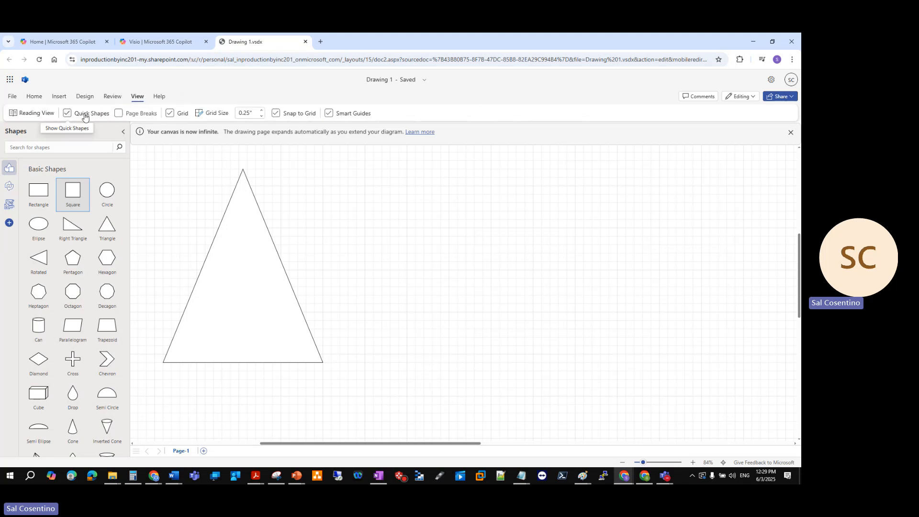
left_click(329, 113)
left_click(236, 217)
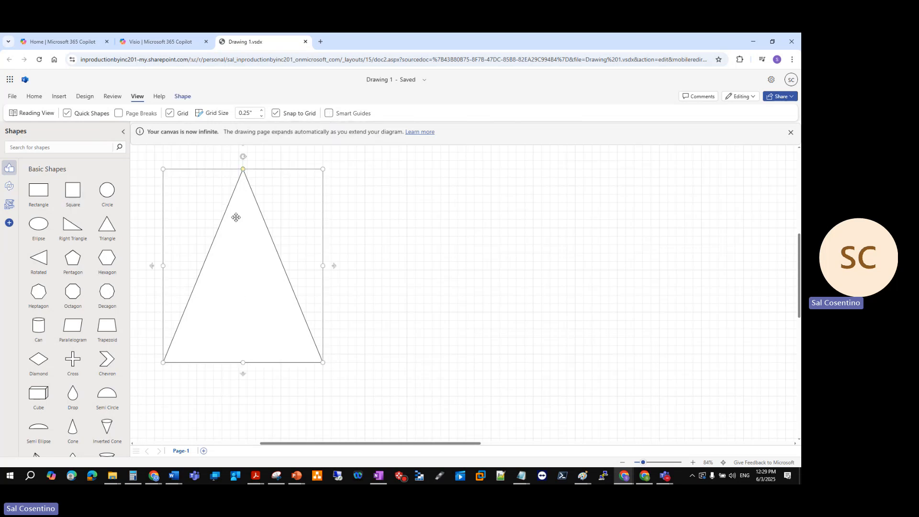
left_click(277, 114)
mouse_move(224, 273)
left_mouse_down()
mouse_move(251, 314)
mouse_move(222, 259)
left_mouse_up()
left_click(329, 114)
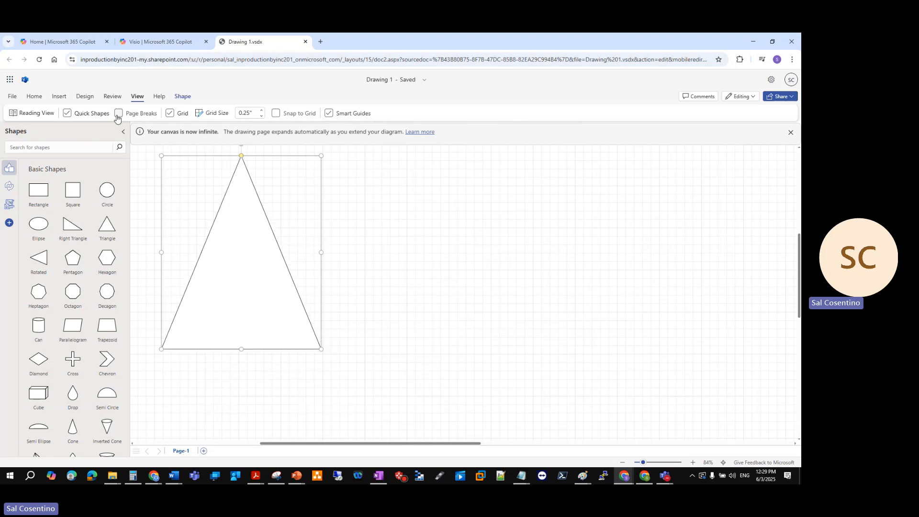
left_click(112, 97)
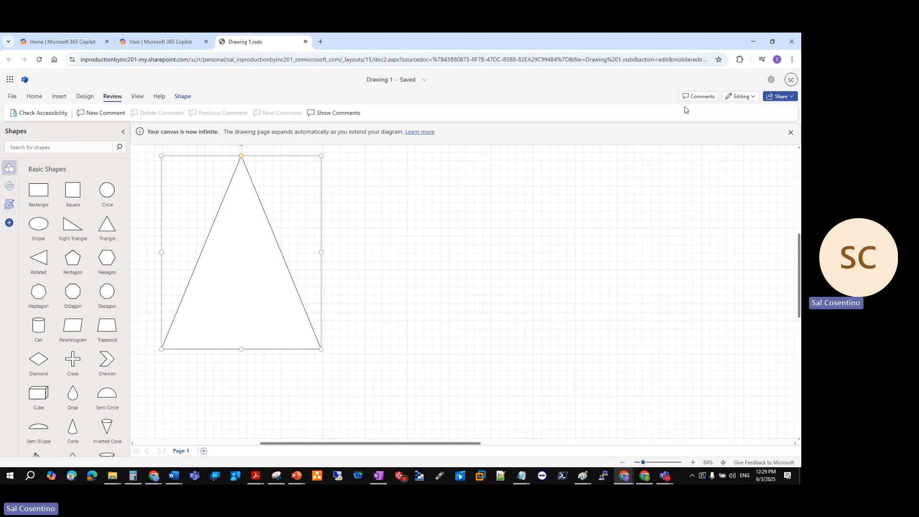
left_click(58, 98)
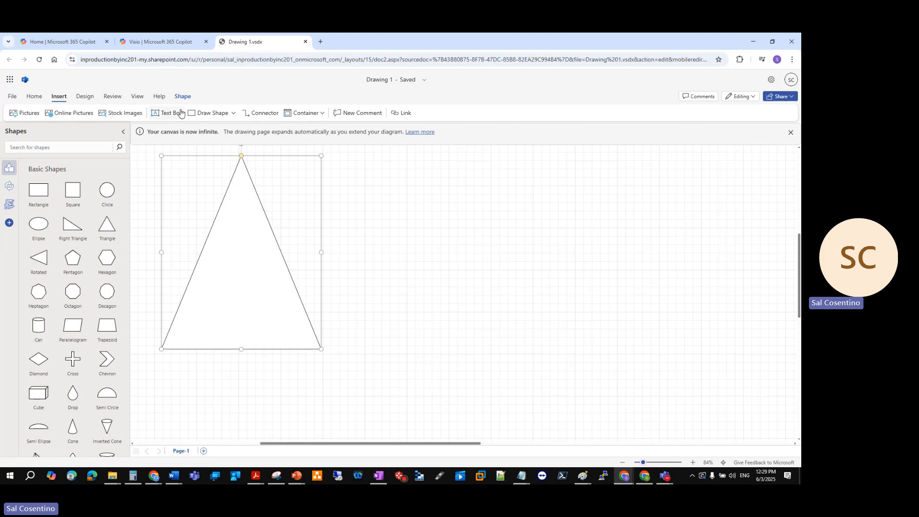
left_click(196, 117)
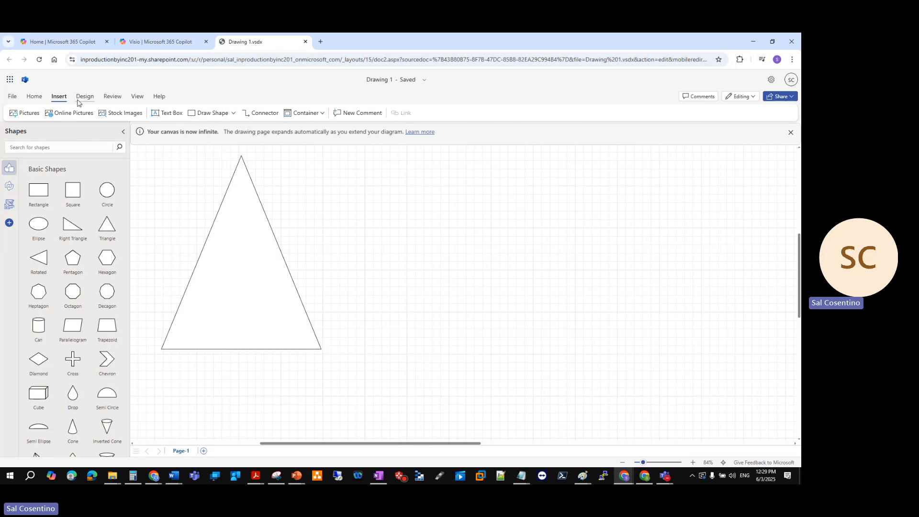
left_click(34, 96)
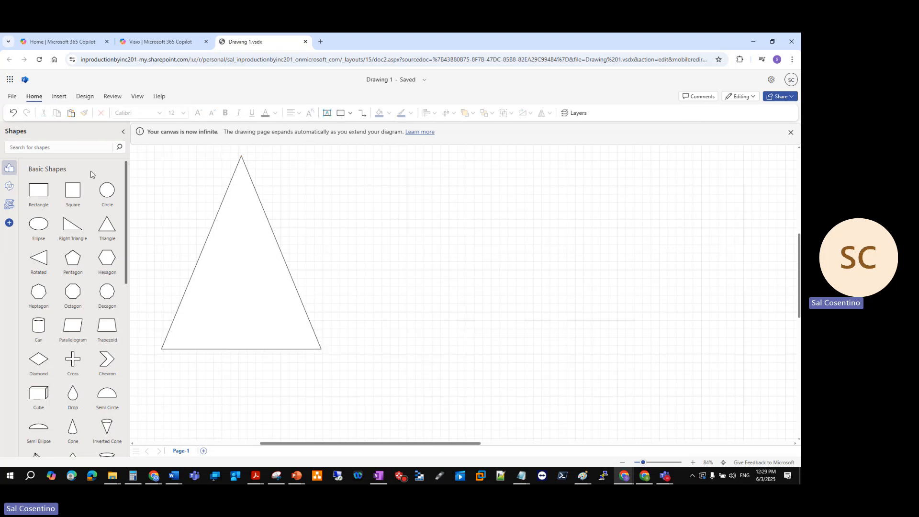
Add a Square shape over the triangle's base and shrink it to a little over half its width
left_click_drag(73, 192, 335, 412)
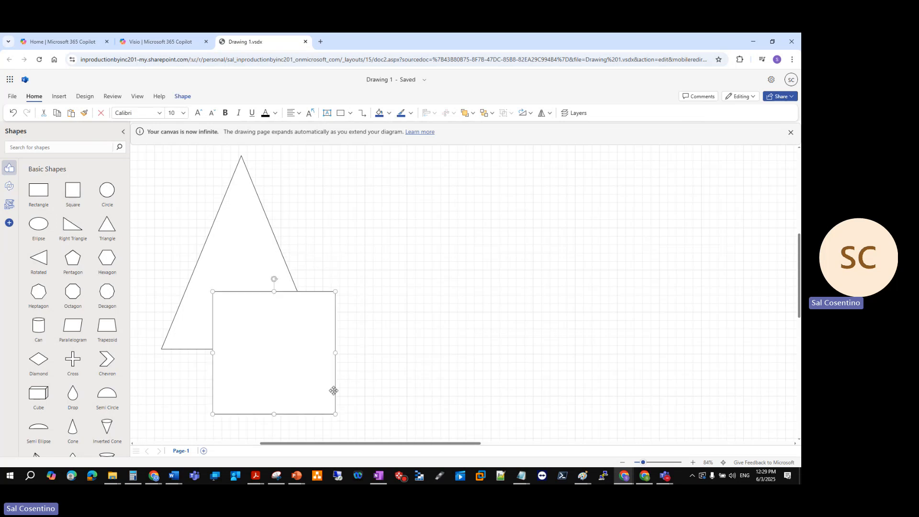
left_click_drag(295, 359, 263, 328)
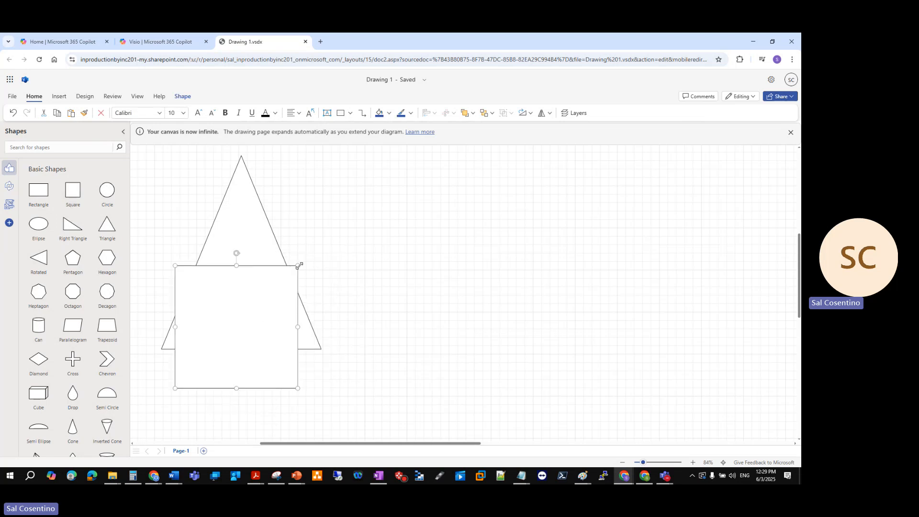
left_click_drag(298, 265, 246, 298)
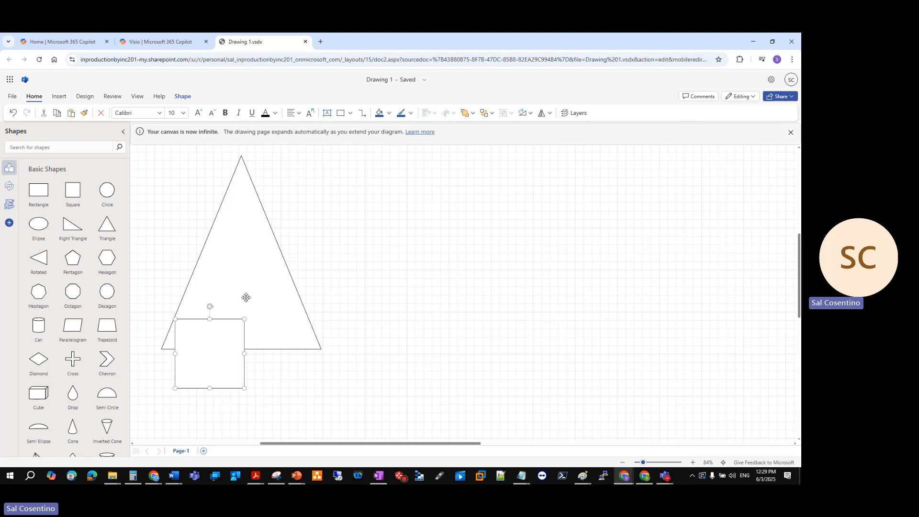
Widen the triangle and lower it on the page, with the square moved onto its lower-left corner
left_click(281, 305)
left_click_drag(322, 252, 388, 253)
left_click_drag(301, 225, 296, 278)
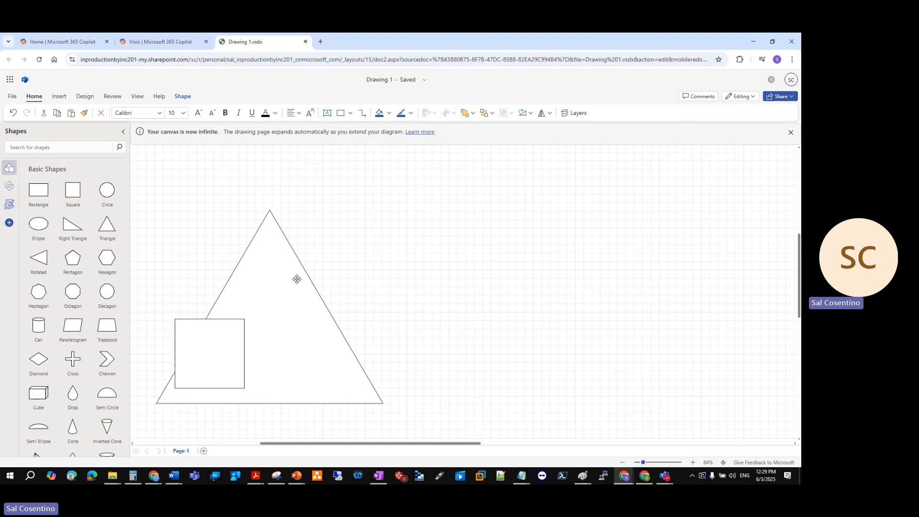
left_click(197, 352)
left_click_drag(197, 353, 181, 392)
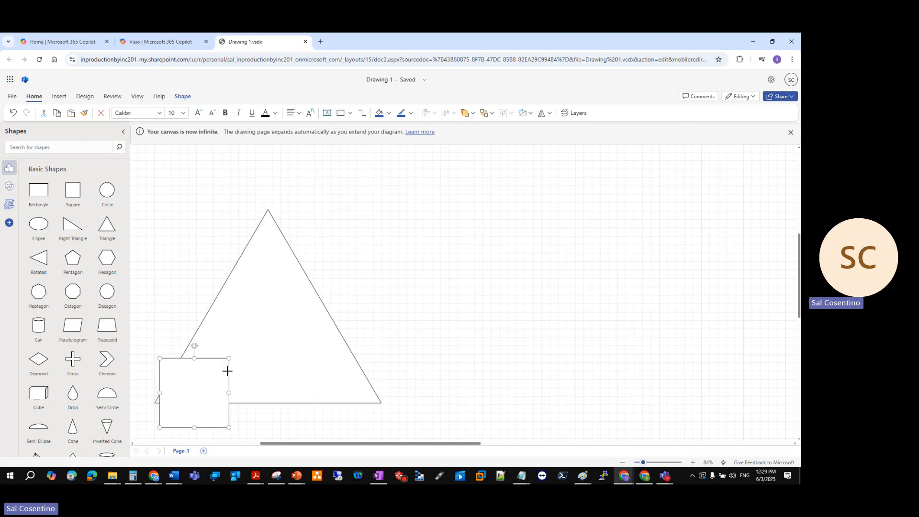
Duplicate the small square three times in a row along the triangle's base, with the last copy beyond its lower-right corner
left_click(75, 194)
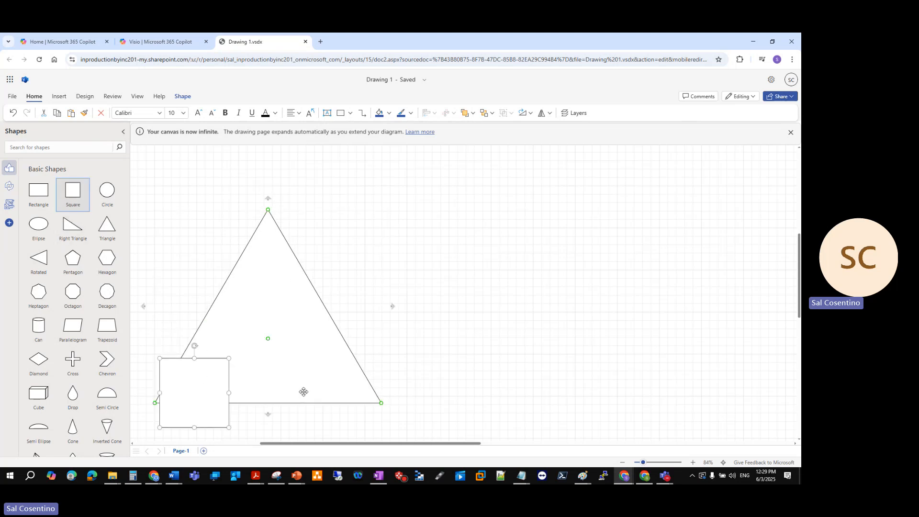
left_click_drag(79, 205, 241, 475)
left_click(201, 410)
key("ctrl+v")
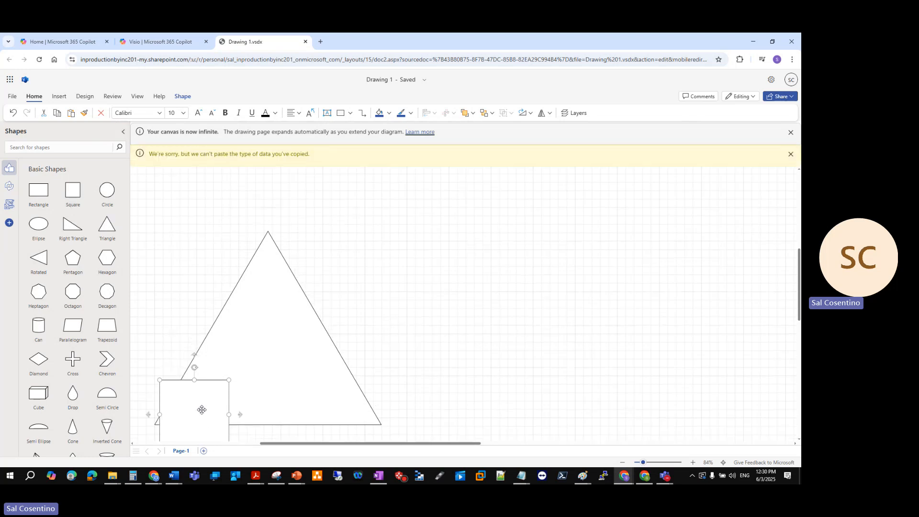
scroll(546, 263, "down", 3)
scroll(543, 265, "up", 3)
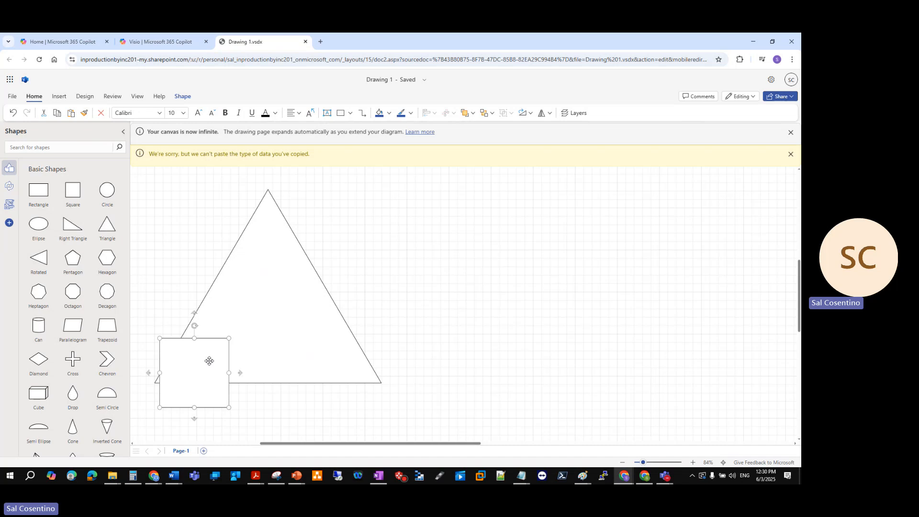
left_click_drag(208, 361, 427, 359)
Browse the basic shapes and search the shape library for "cloud"
scroll(103, 325, "down", 4)
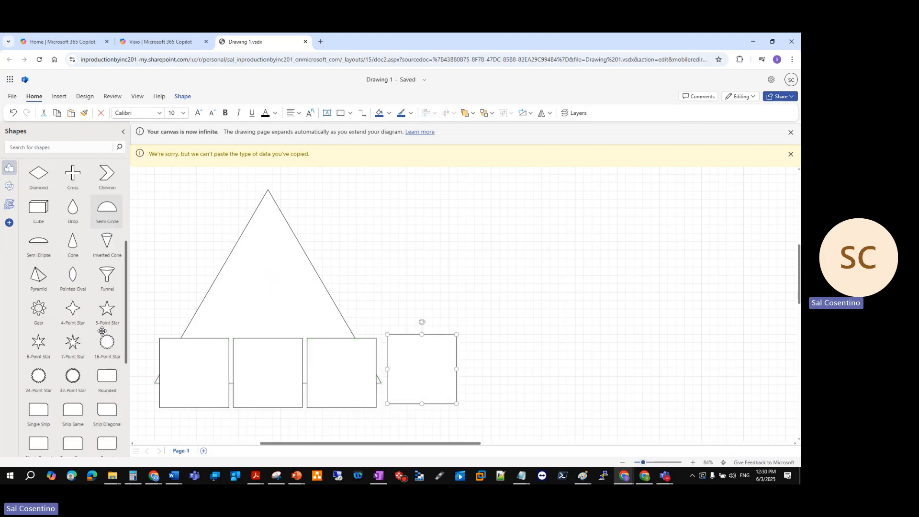
scroll(102, 330, "down", 5)
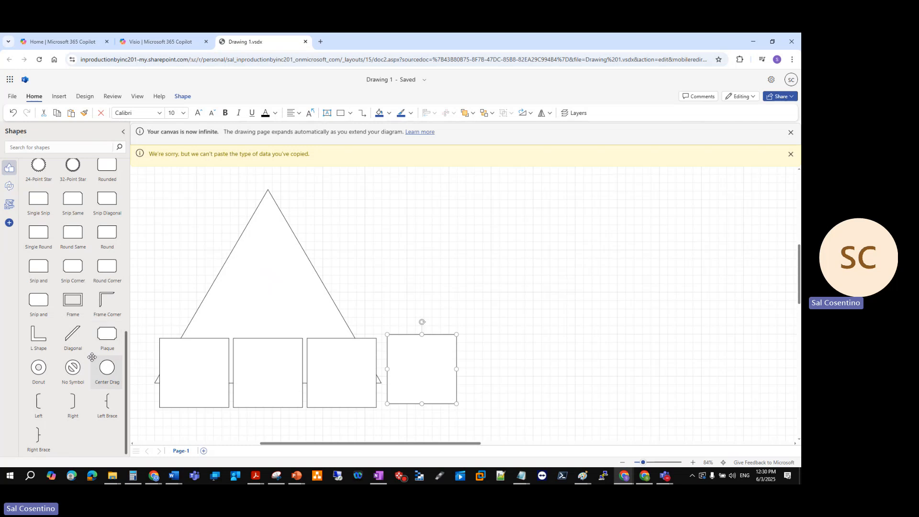
scroll(92, 357, "up", 4)
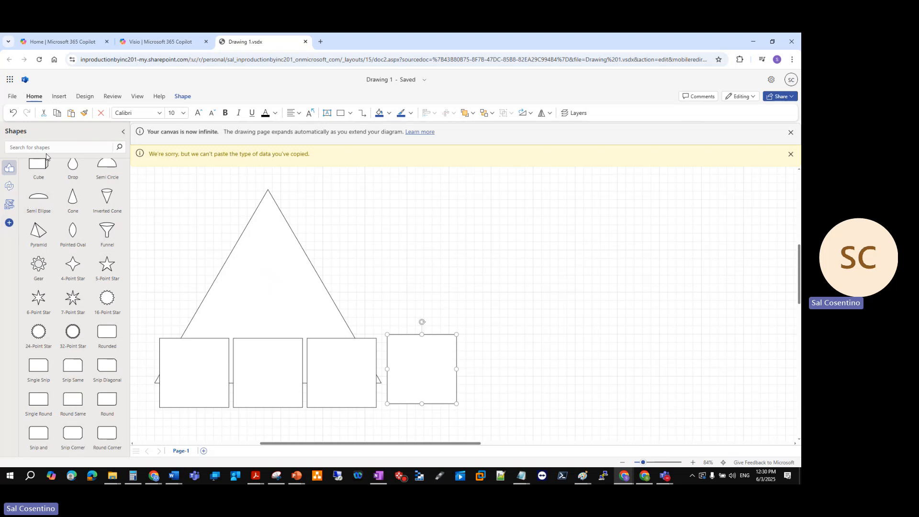
type("cloud")
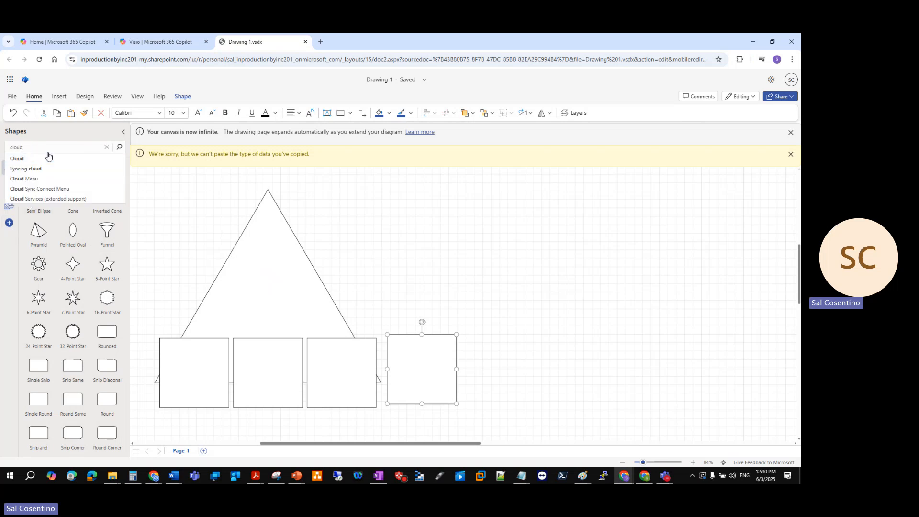
left_click(47, 155)
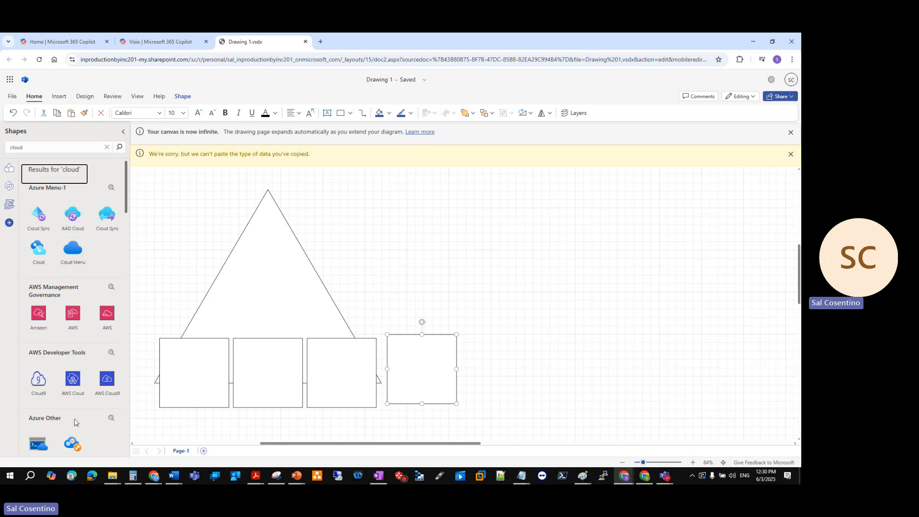
Try the AWS CloudTrail shape from AWS Management Governance to the right of the triangle and delete it
scroll(78, 352, "down", 1)
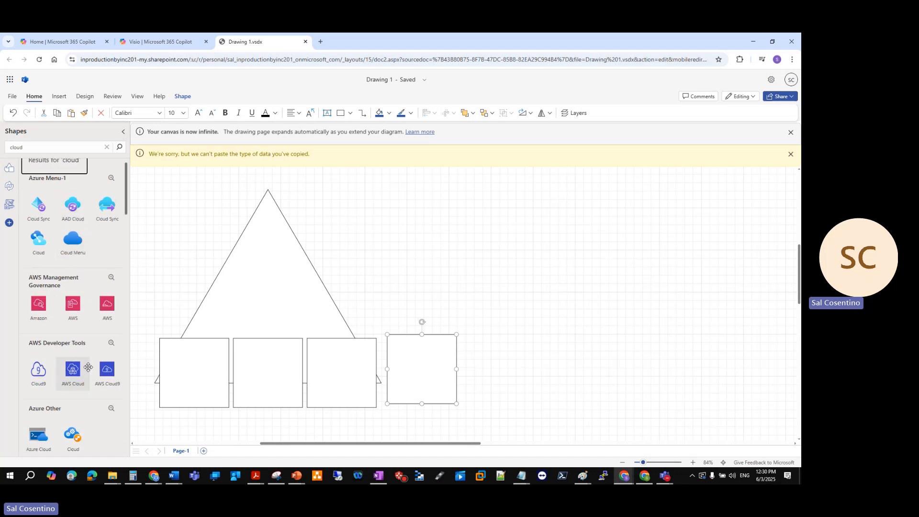
scroll(94, 358, "up", 1)
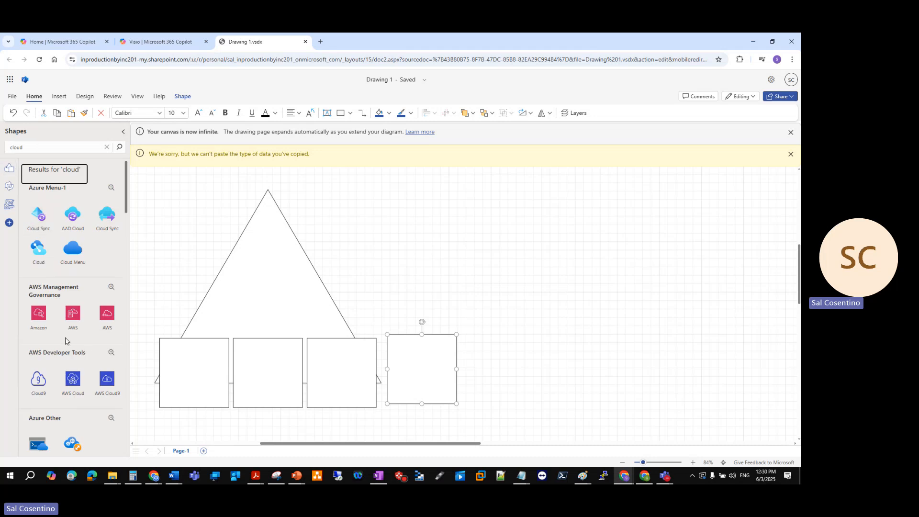
left_click_drag(104, 316, 655, 334)
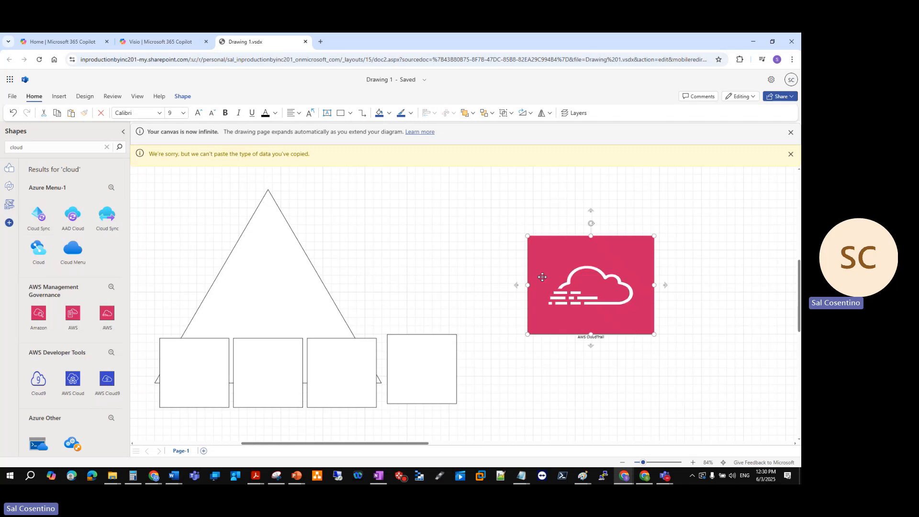
key("Delete")
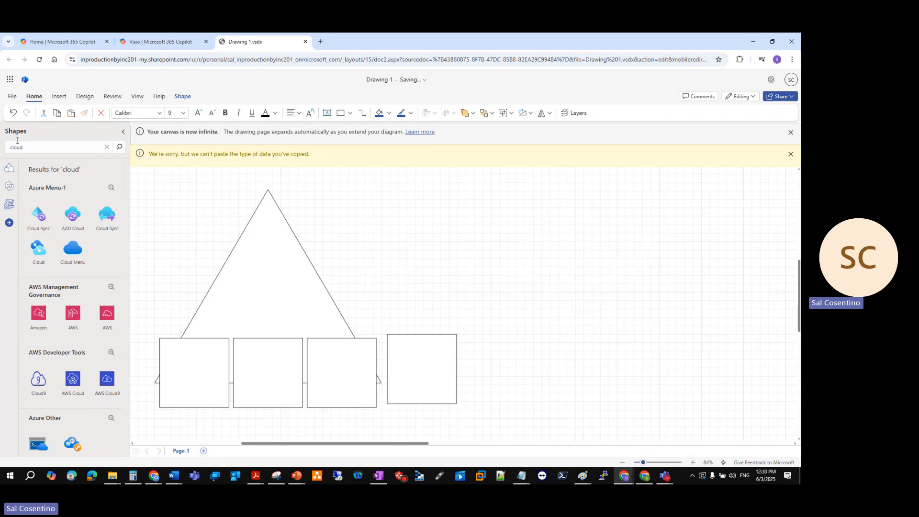
Find the AWS Cloud 2 container in the shape library and place it to the right of the triangle and squares
double_click(32, 146)
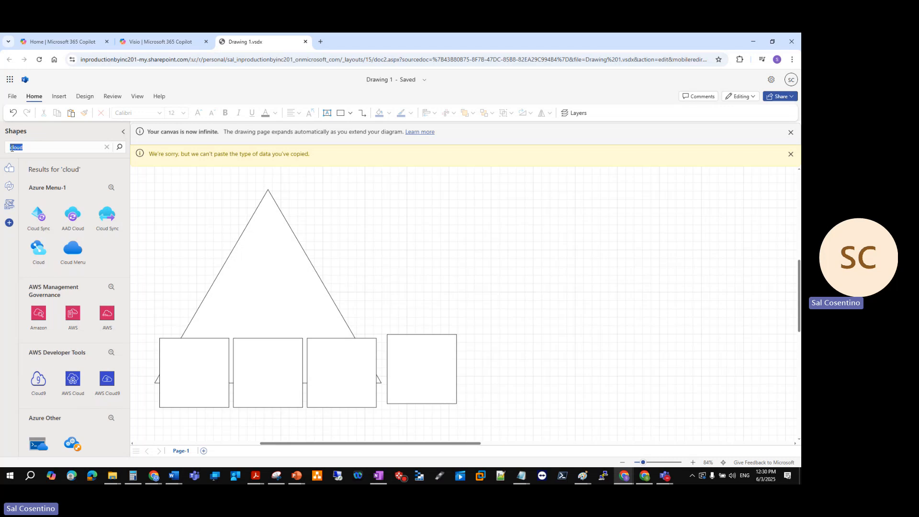
left_click(12, 148)
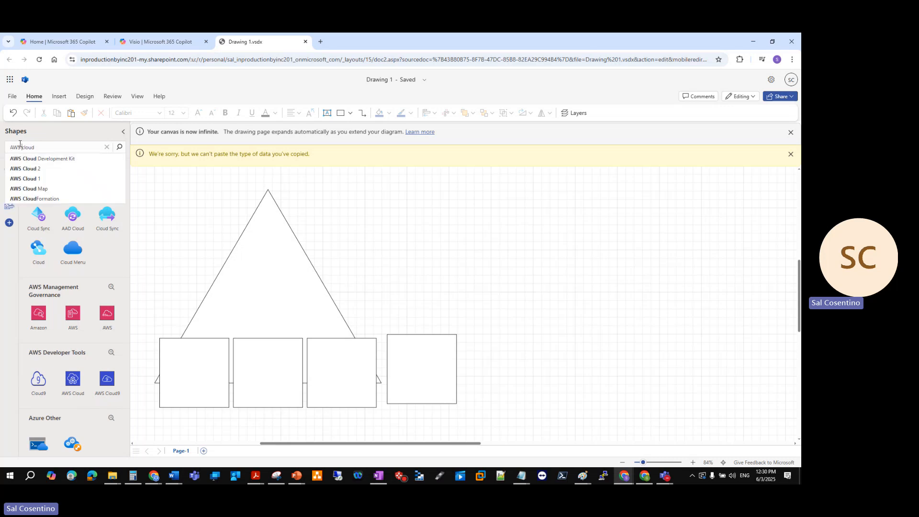
left_click(51, 169)
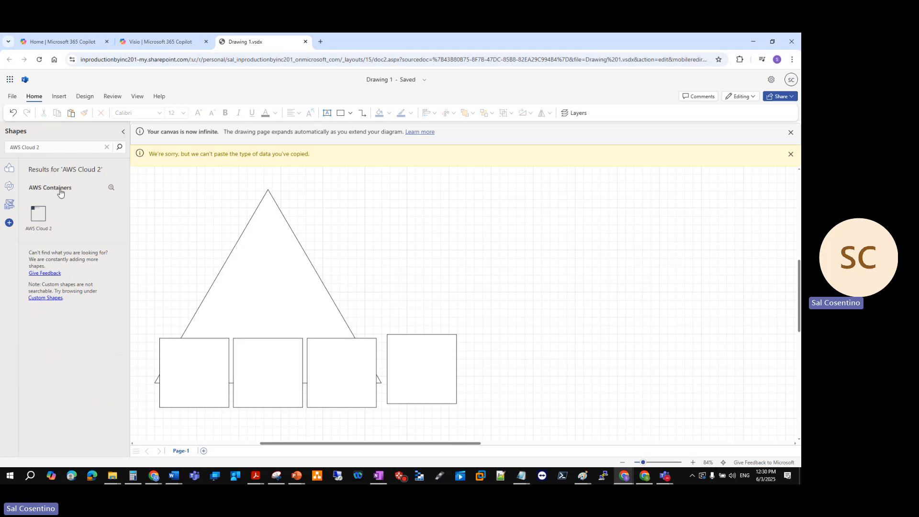
left_click_drag(39, 216, 727, 383)
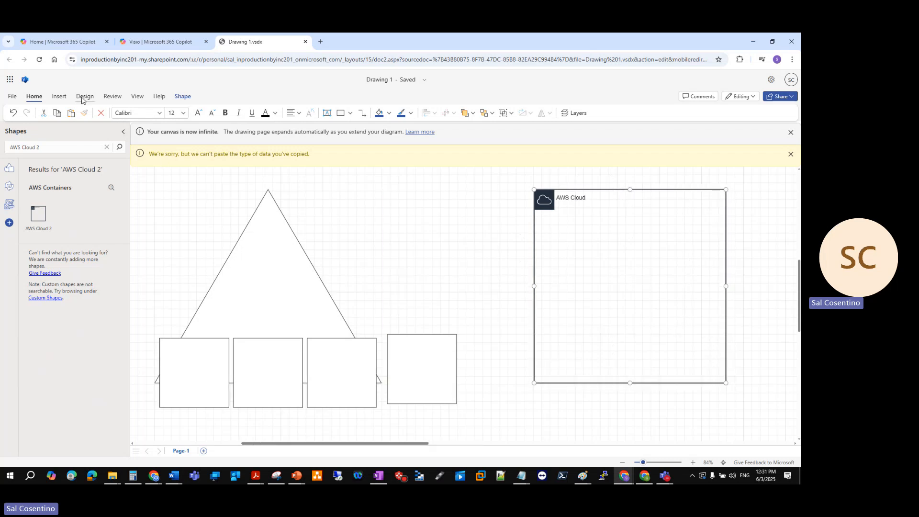
Draw a large rectangle enclosing the triangle and the four squares, and set it to No Fill
left_click(60, 98)
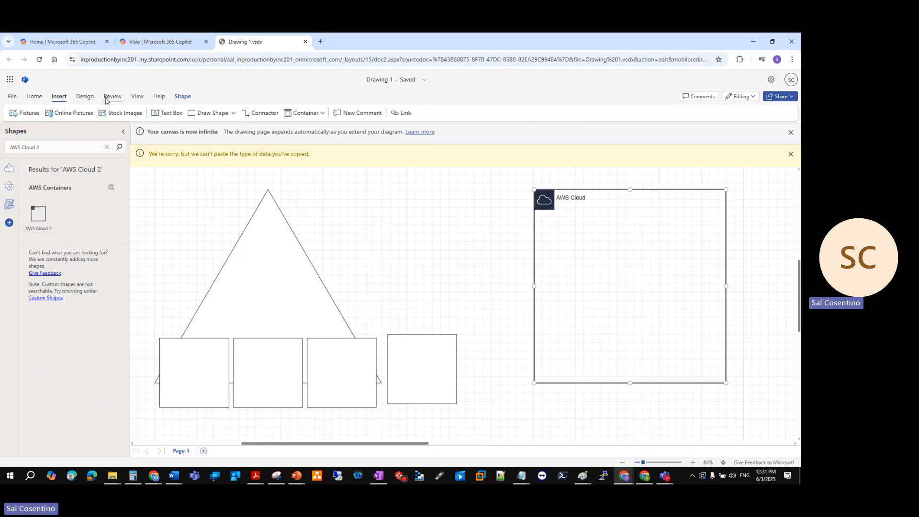
left_click(34, 97)
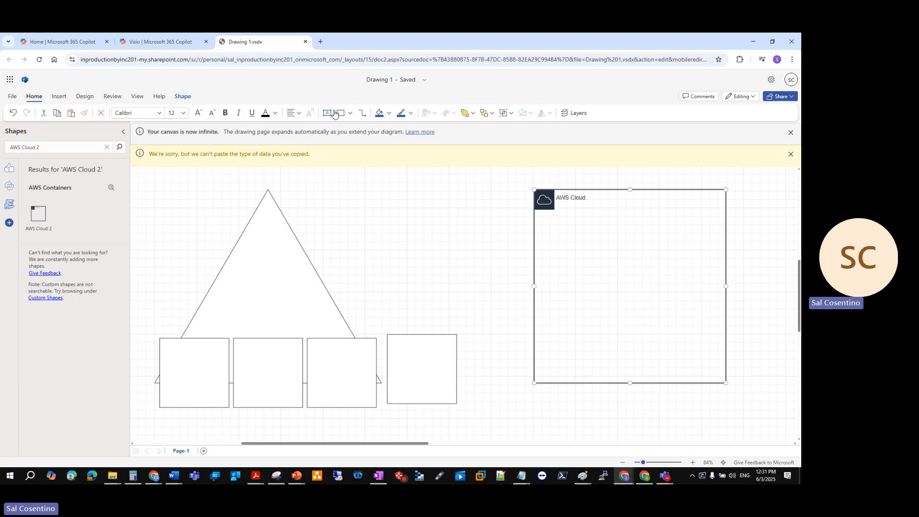
key("Escape")
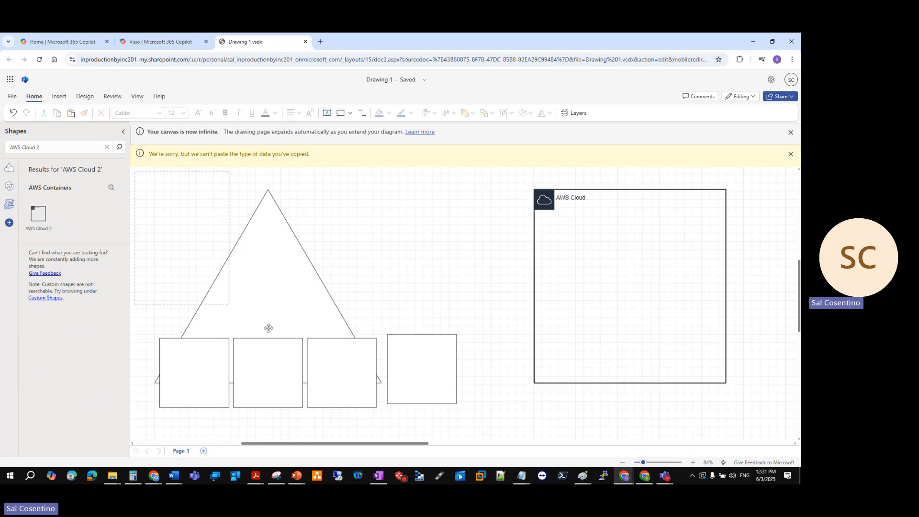
left_click_drag(473, 451, 473, 429)
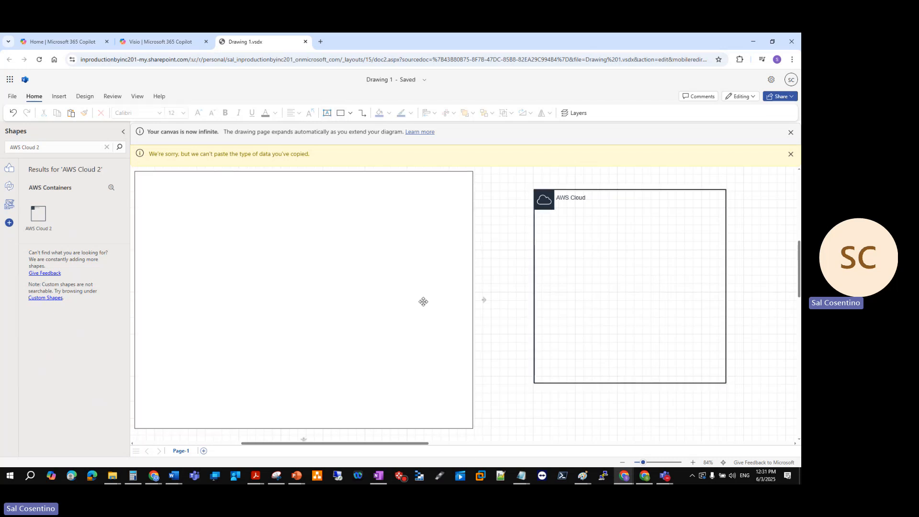
left_click(351, 113)
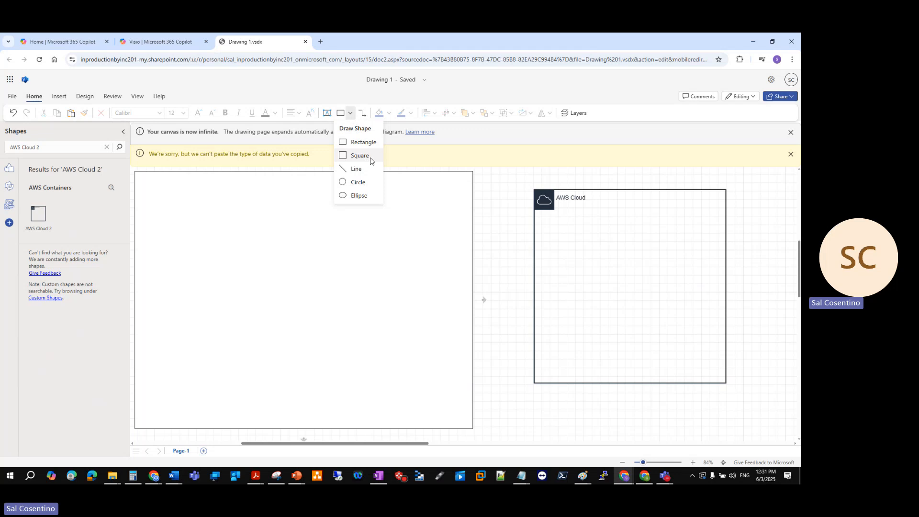
left_click(515, 264)
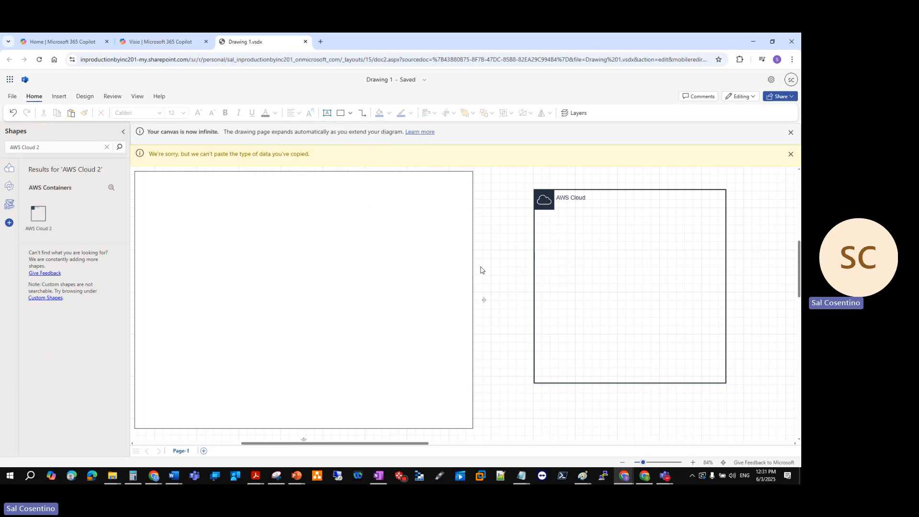
left_click(427, 261)
left_click(389, 113)
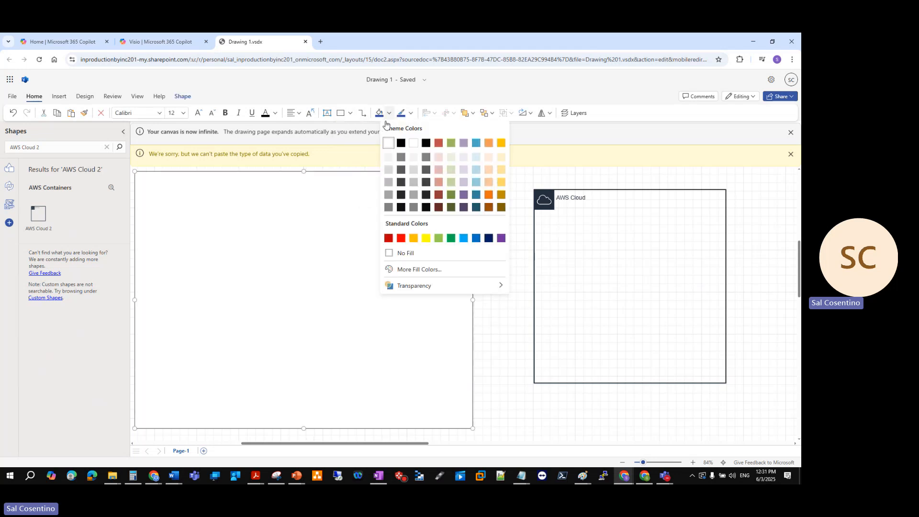
left_click(399, 254)
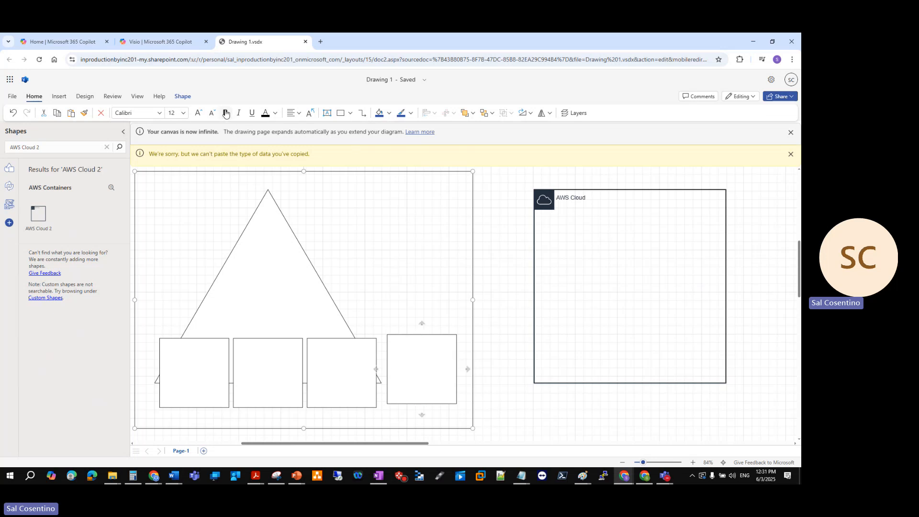
Add a "Datacenter" text box near the upper-right corner of the large rectangle and widen it
left_click(327, 113)
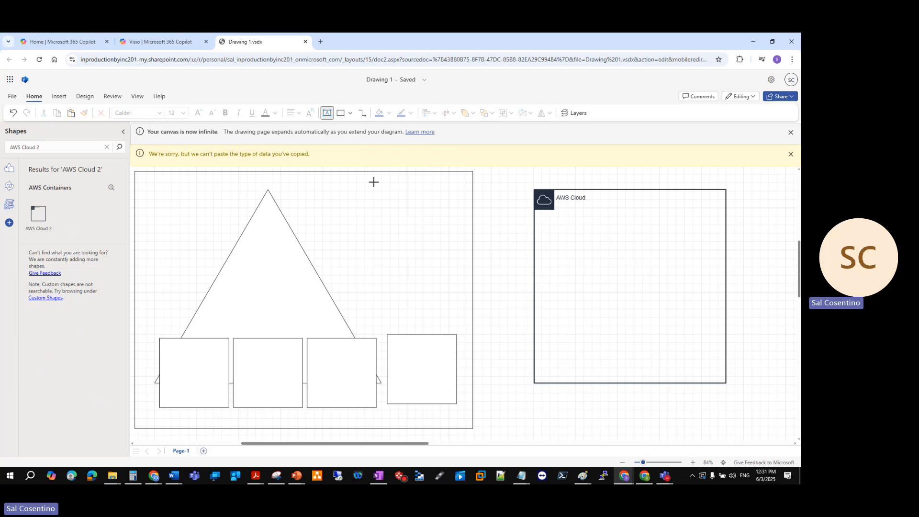
left_click_drag(374, 182, 409, 201)
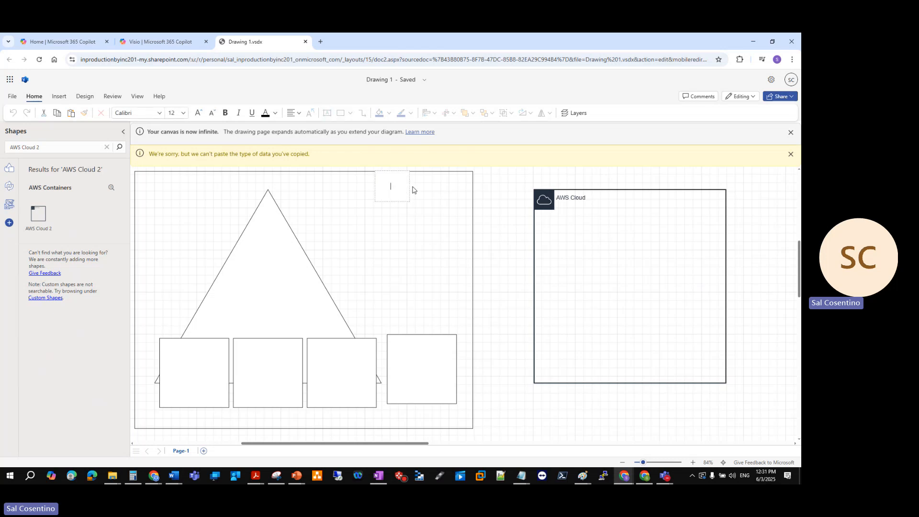
type("Datacenter")
left_click(410, 190)
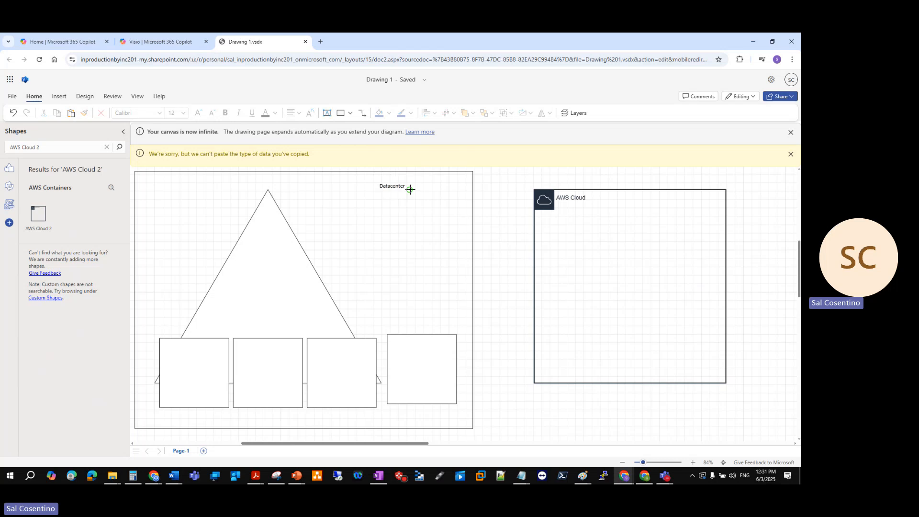
left_click_drag(409, 186, 461, 186)
left_click(424, 189)
Fill the Datacenter text box with white and place it over the large rectangle's top border
scroll(518, 272, "down", 2)
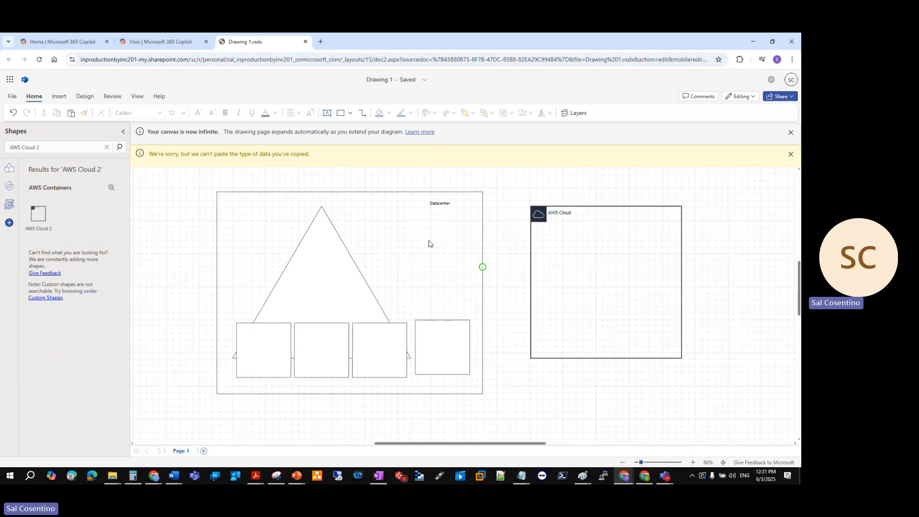
left_click(434, 204)
mouse_move(434, 204)
left_mouse_down()
mouse_move(427, 191)
mouse_move(428, 206)
left_mouse_up()
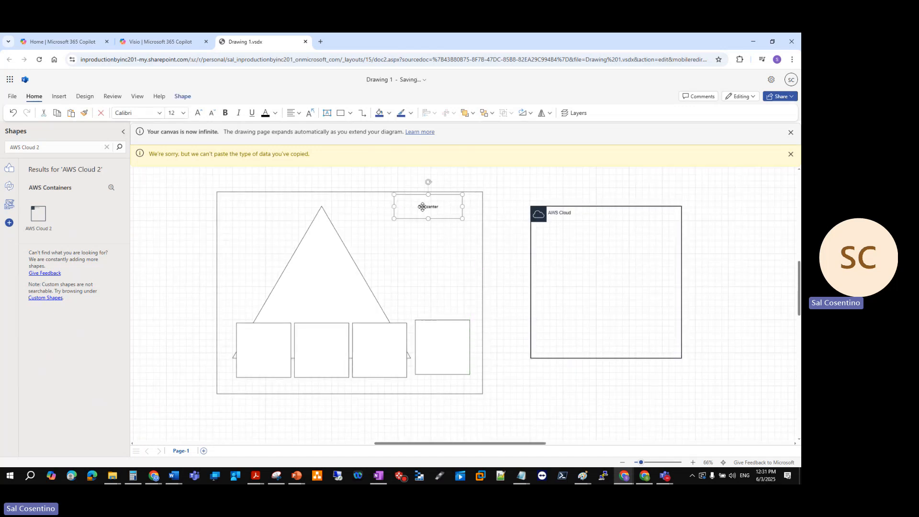
left_click(389, 113)
left_click(384, 148)
left_click_drag(431, 213, 439, 203)
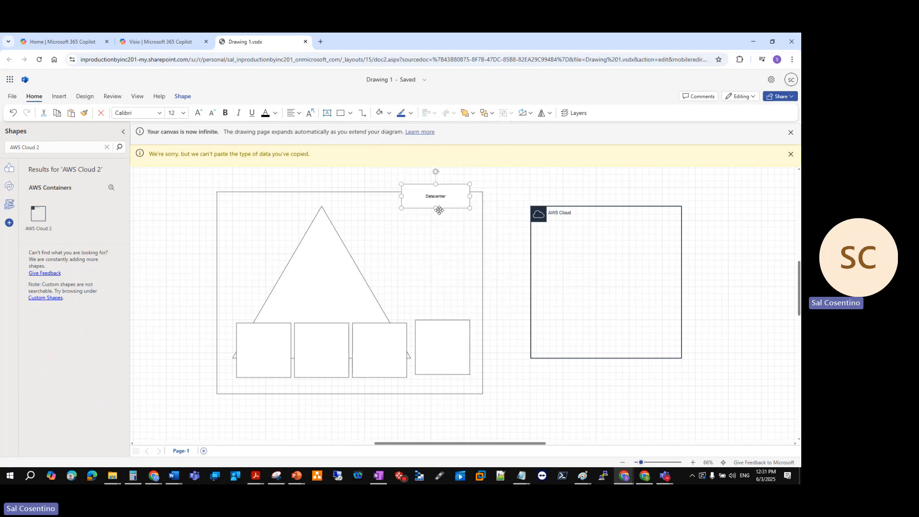
left_click(502, 228)
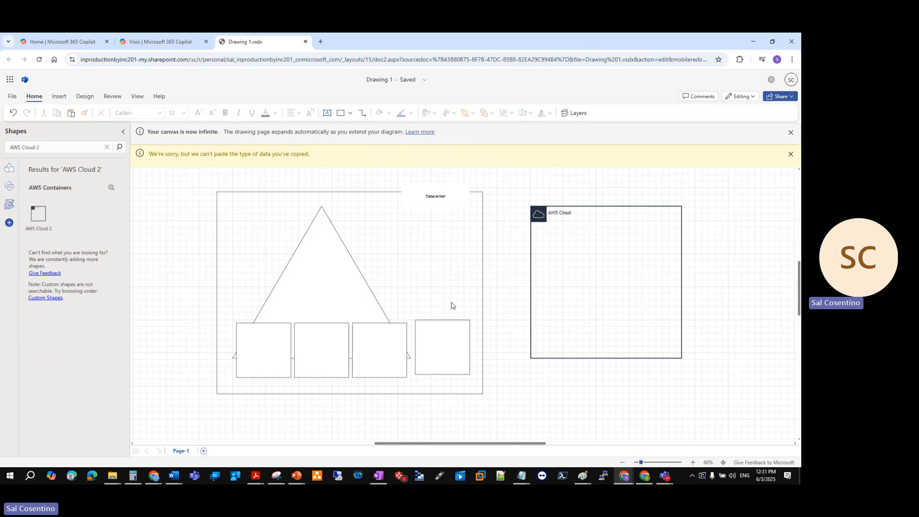
Align the fourth square with the row, and move and enlarge the AWS Cloud container to match the datacenter rectangle's height
left_click_drag(434, 355, 434, 358)
left_click(587, 208)
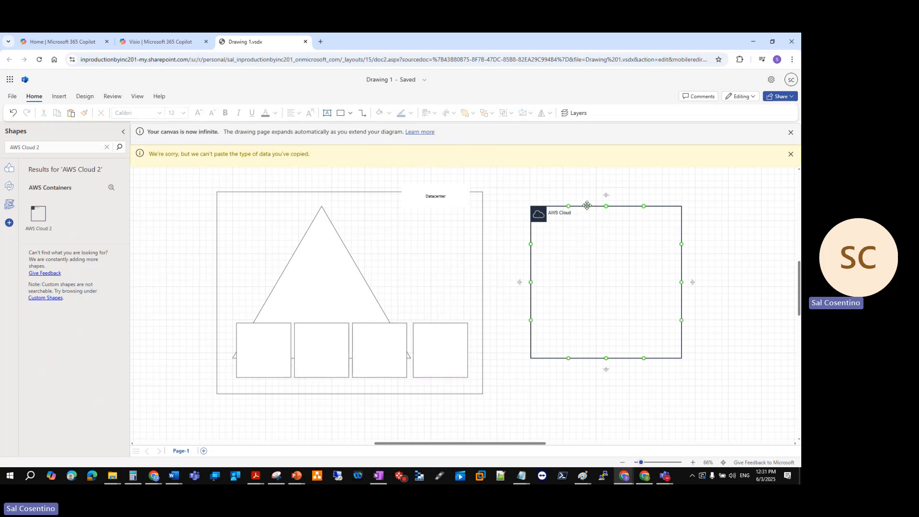
left_click_drag(587, 207, 565, 190)
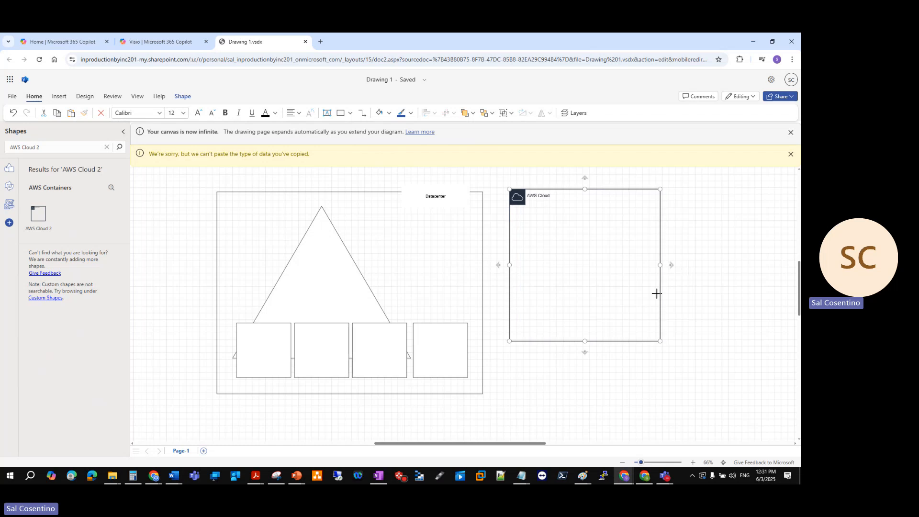
left_click_drag(660, 340, 722, 394)
left_click(690, 423)
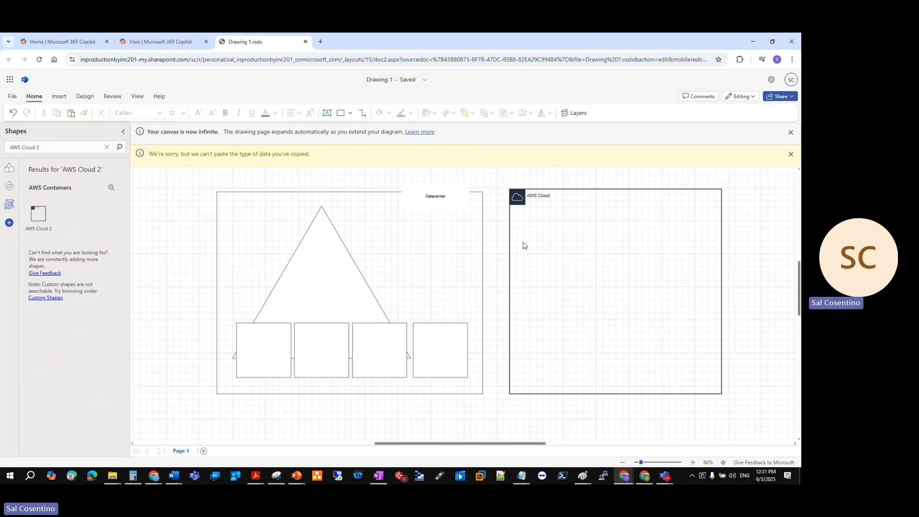
Search the shape library for "S3 Bucket" and "S3", and check the Amazon S3 Glacier suggestion
left_click(38, 145)
type("s")
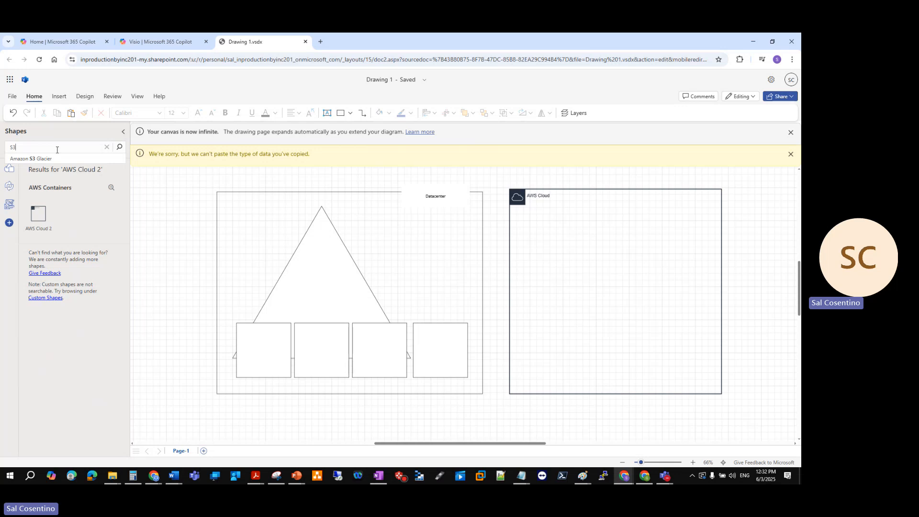
type("3 Buck")
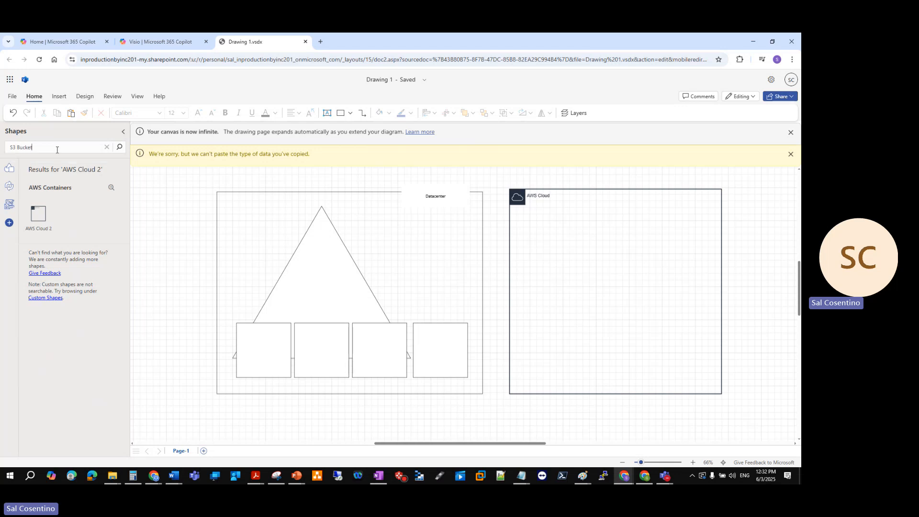
type("et")
key("Return")
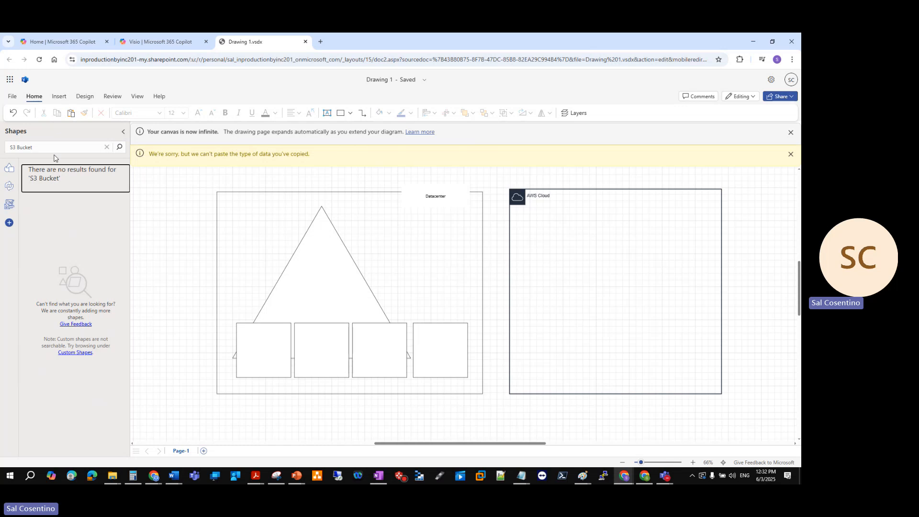
left_click(107, 147)
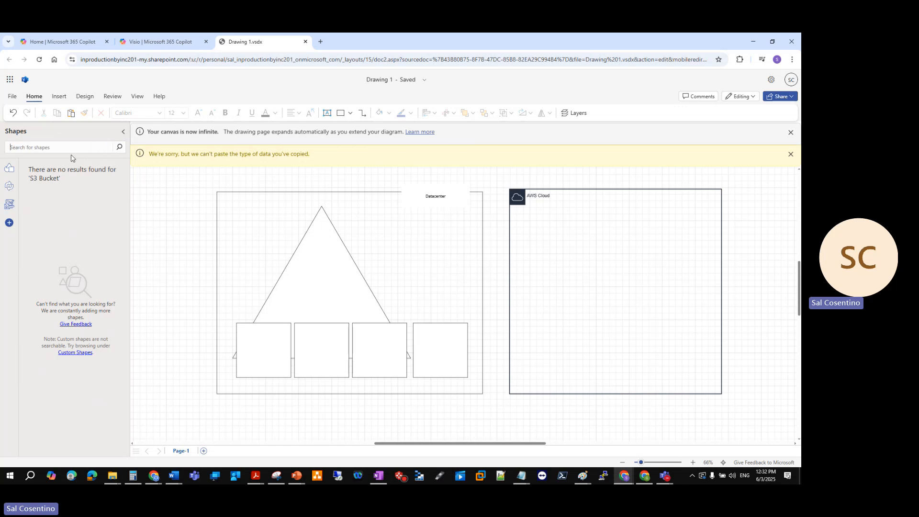
left_click(68, 147)
type("S3")
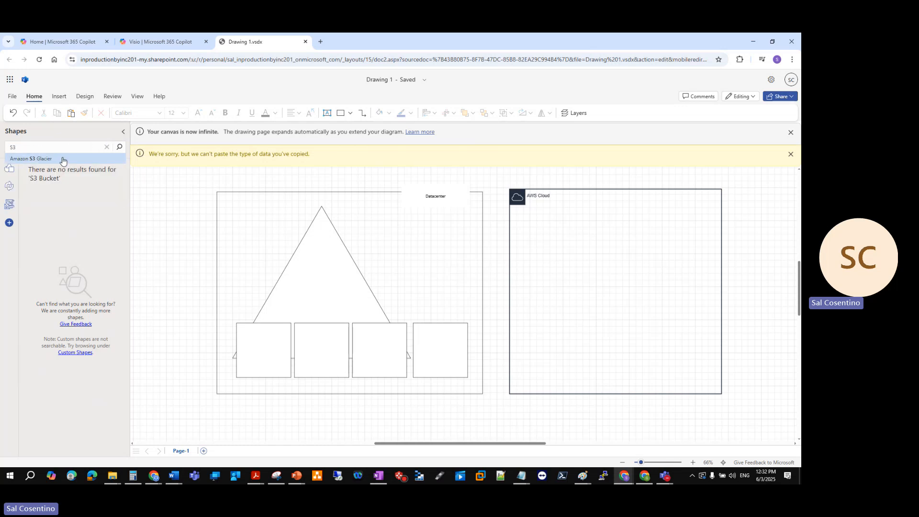
left_click(62, 159)
triple_click(58, 147)
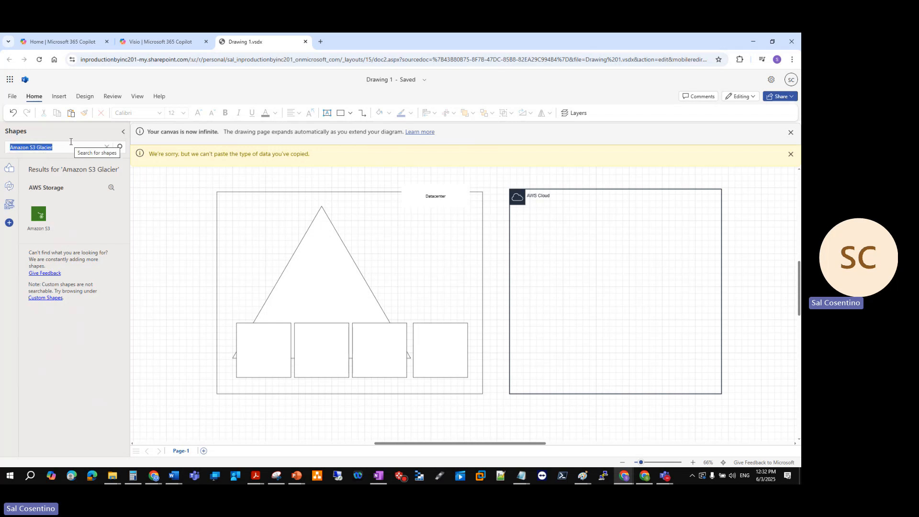
type("s3")
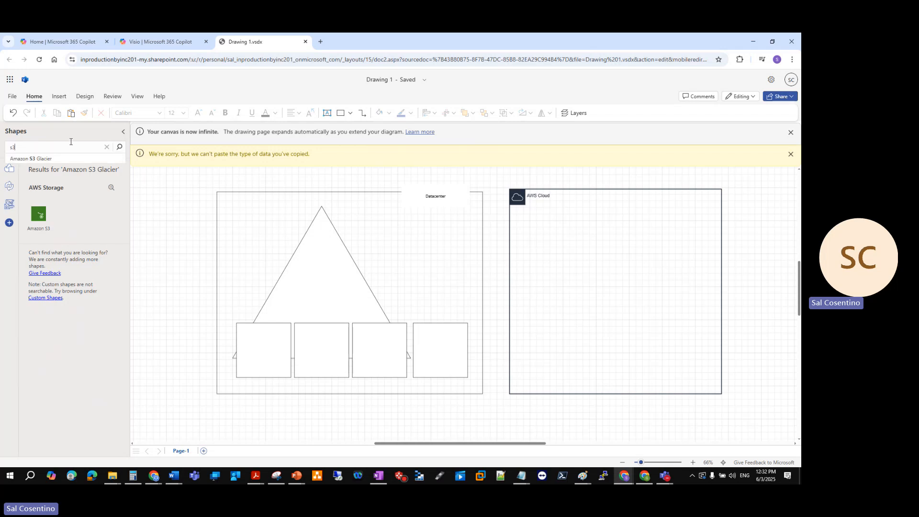
left_click(37, 159)
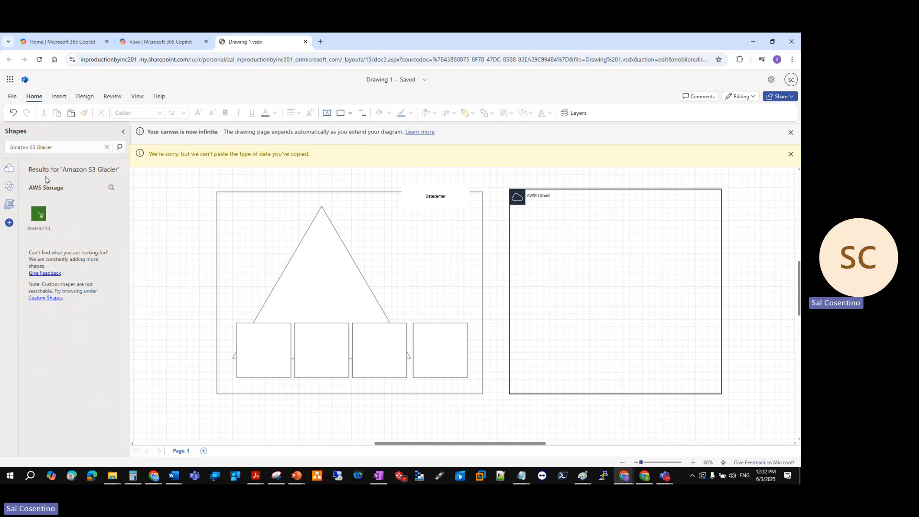
Search the shape library for "Bucket" and place the AWS Storage Bucket shape near the centre of the AWS Cloud container
left_click(10, 170)
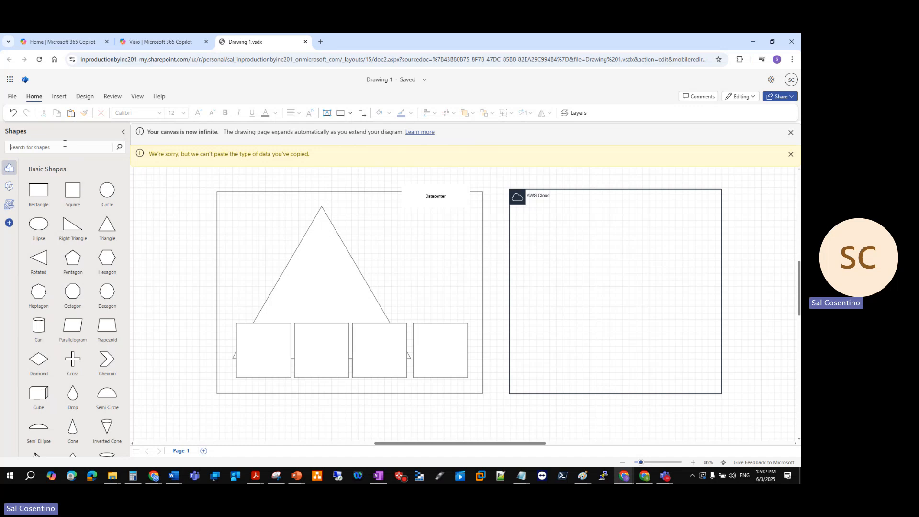
type("Bucket")
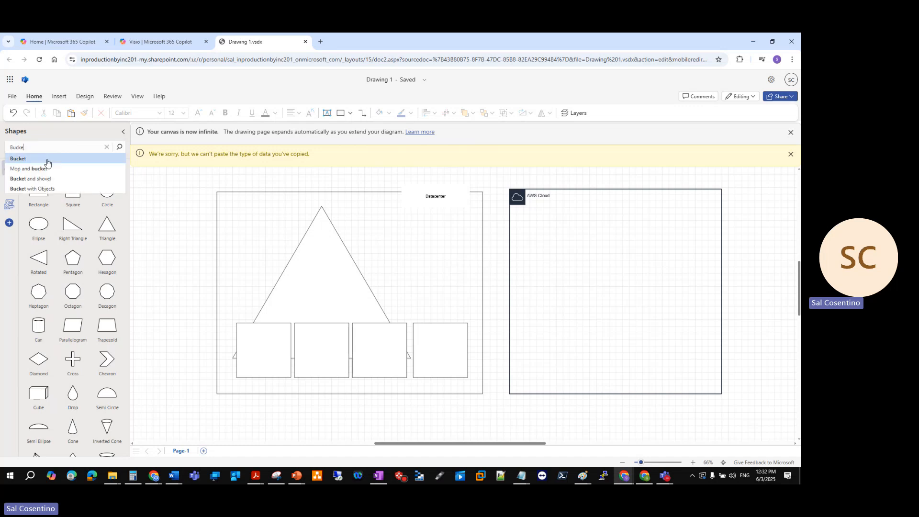
left_click(47, 160)
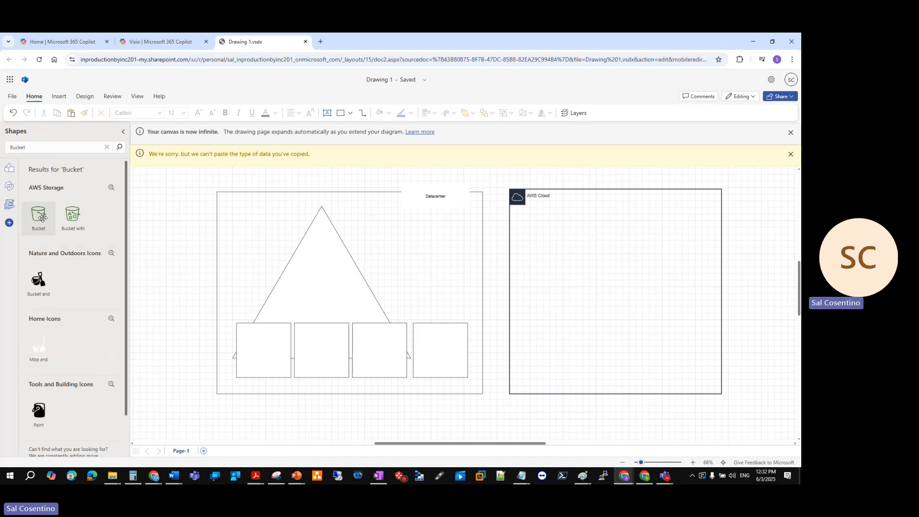
left_click_drag(38, 217, 652, 334)
left_click(618, 303)
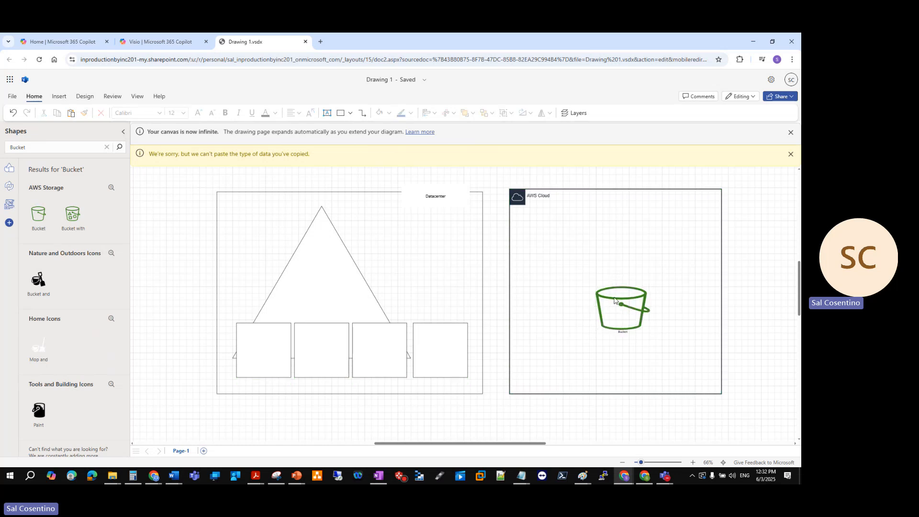
left_click_drag(614, 300, 603, 271)
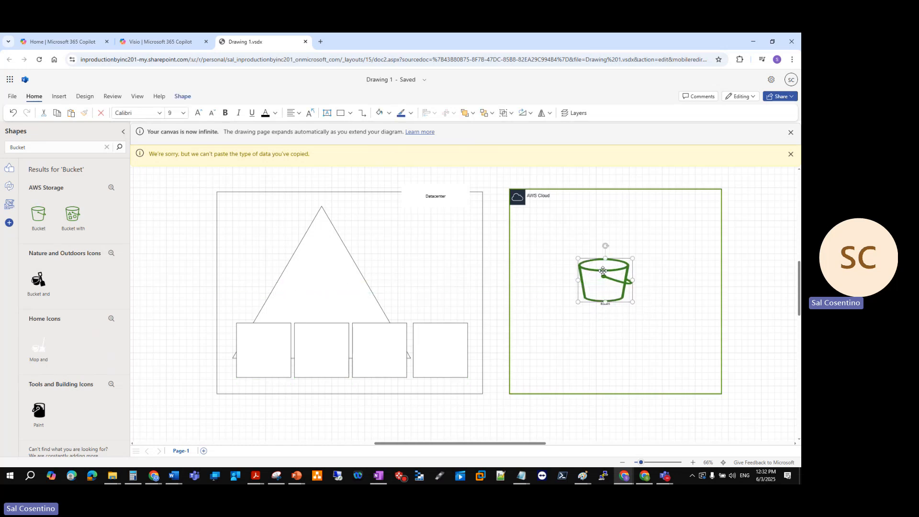
Add a text box reading "S3 Bucket" and place it over the lower half of the bucket shape in the AWS Cloud container
left_click(654, 321)
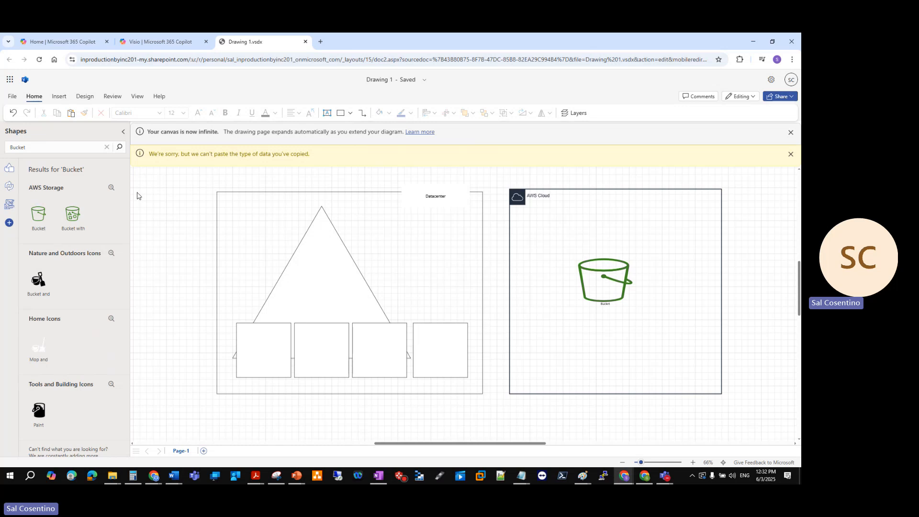
left_click(107, 147)
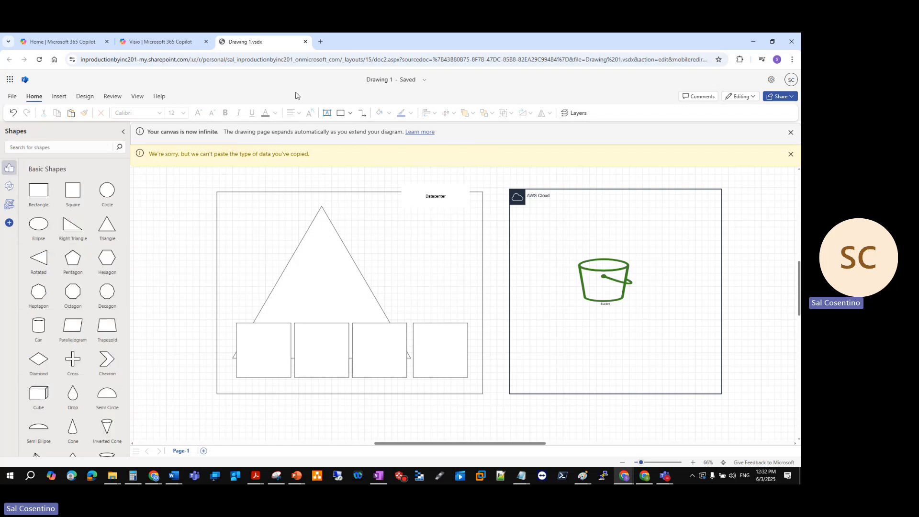
left_click(327, 113)
left_click_drag(574, 304, 620, 327)
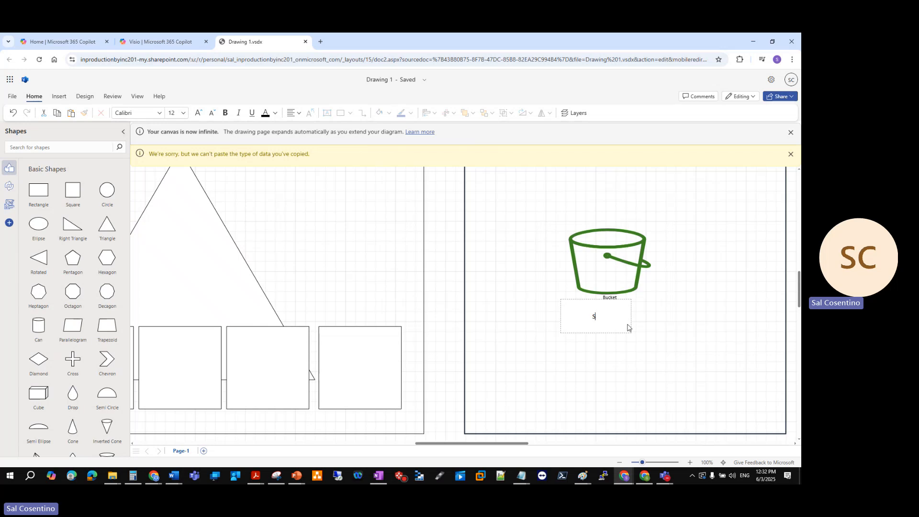
type("S3 Bucket")
scroll(623, 300, "down", 2)
left_click(594, 317)
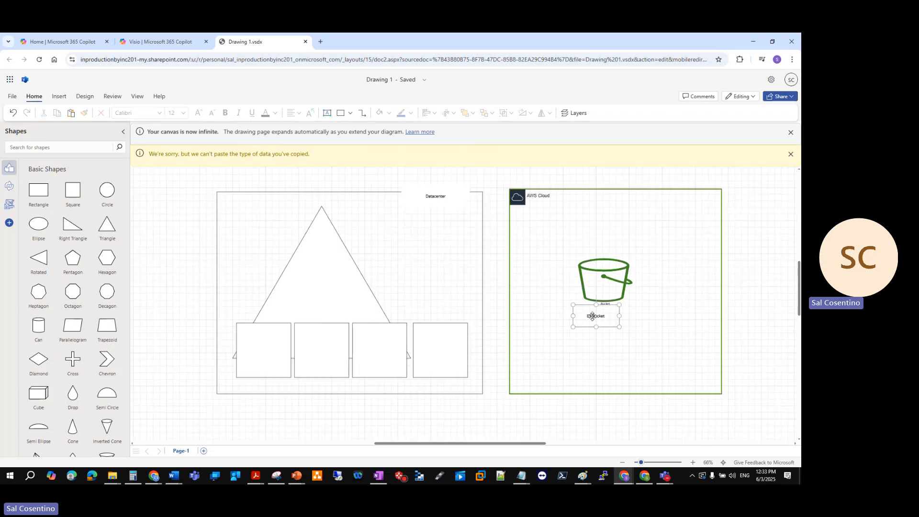
left_click_drag(593, 316, 602, 288)
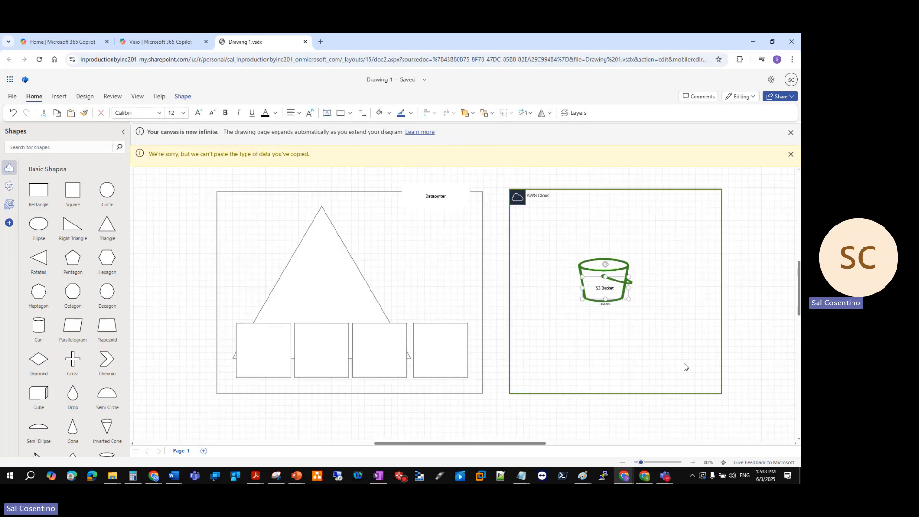
left_click(680, 380)
Copy the Datacenter label onto the bottom edge of the first square and change its text to "File Server"
left_click(430, 332)
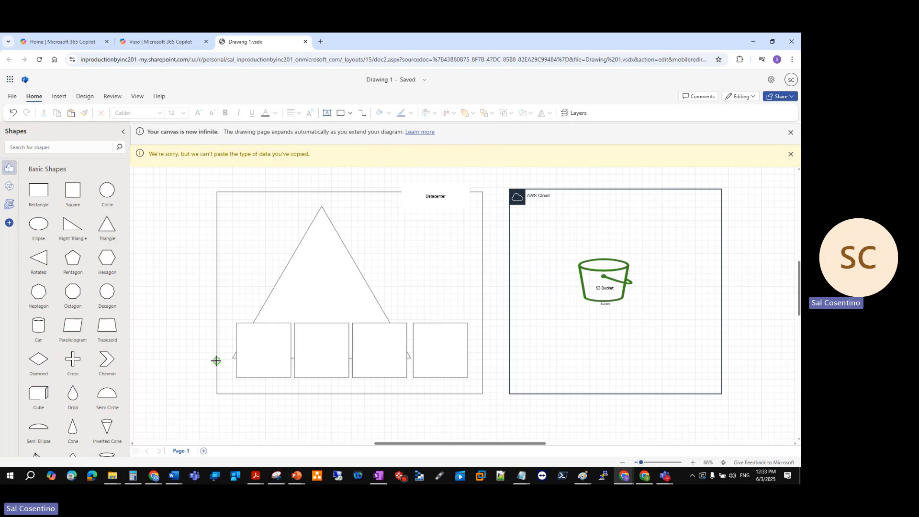
left_click(327, 113)
key("Escape")
left_click(433, 187)
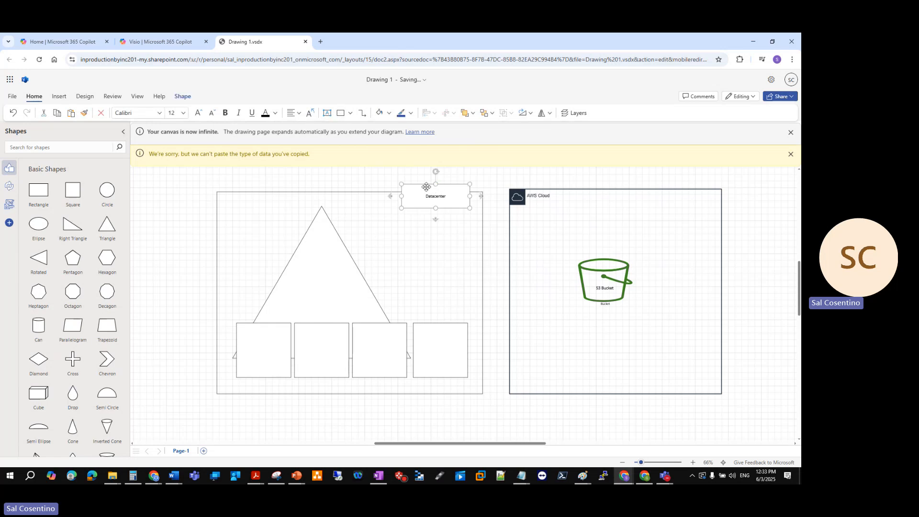
left_click_drag(426, 187, 247, 376)
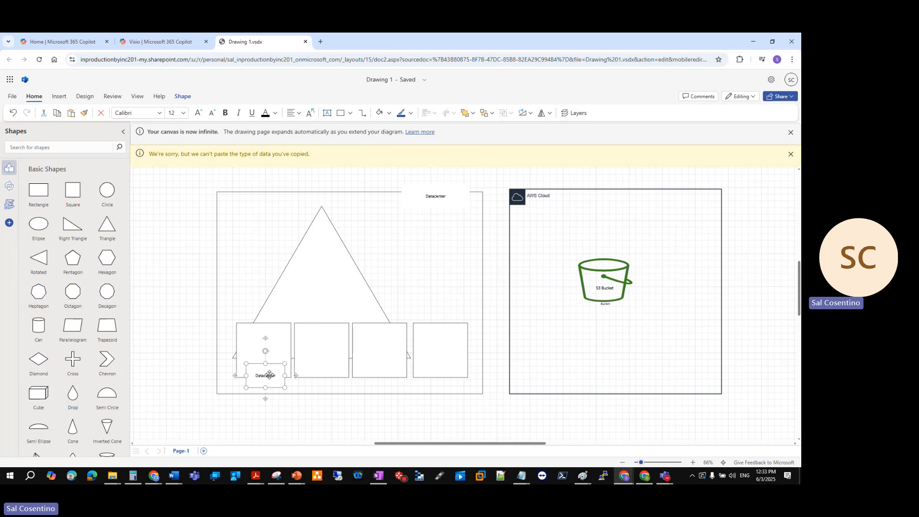
double_click(270, 375)
type("Fi")
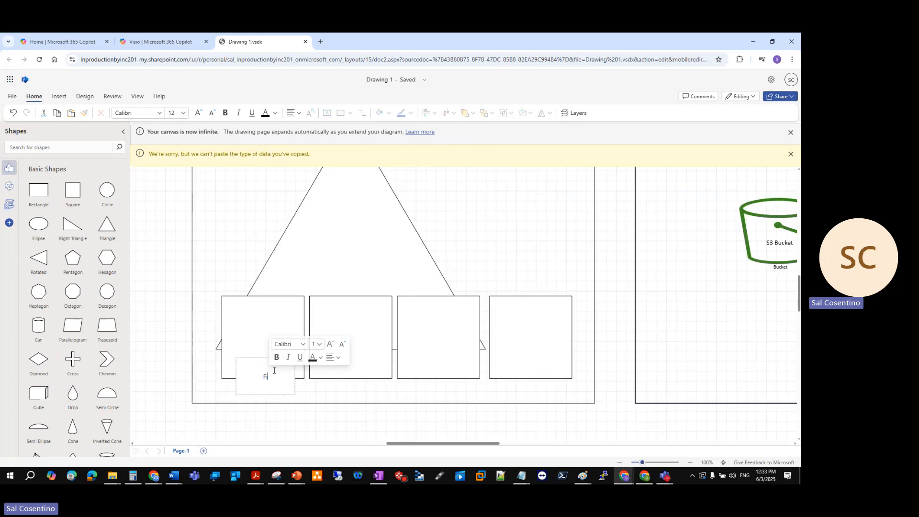
type("le Server")
key("Escape")
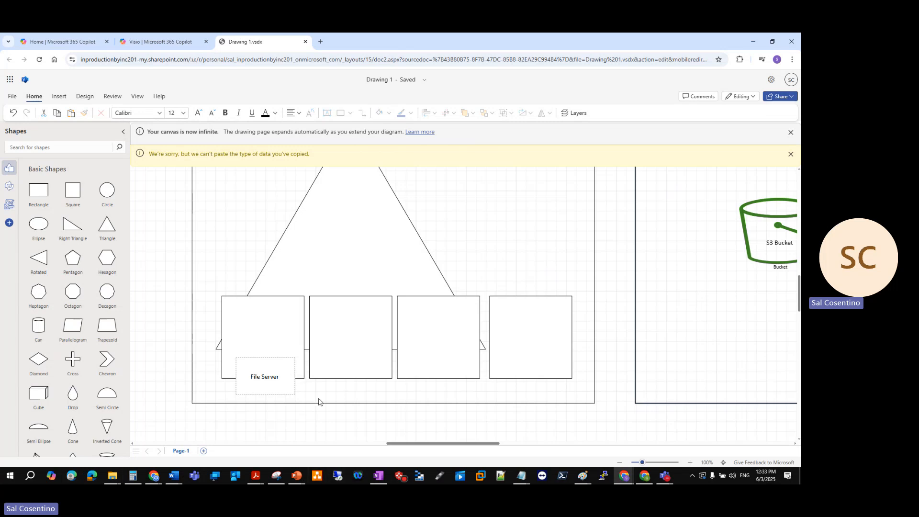
scroll(320, 402, "down", 3)
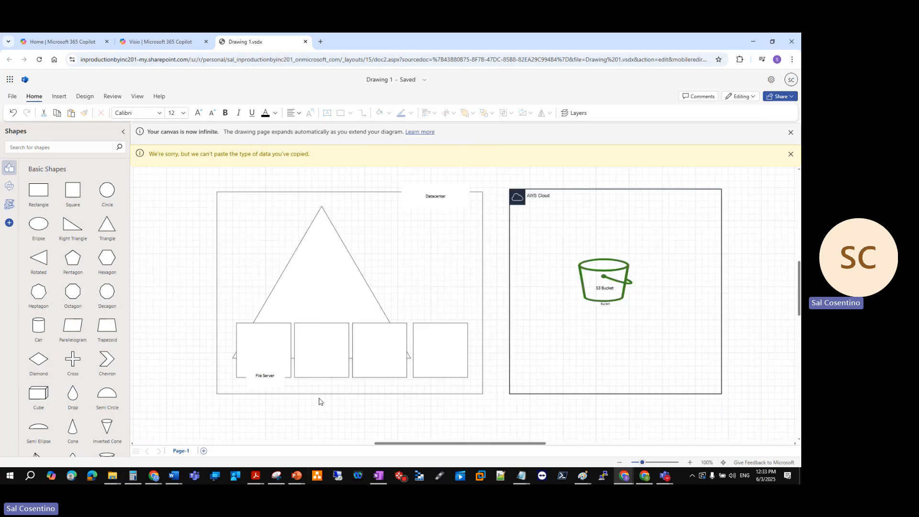
Duplicate the File Server label onto the bottom edge of the second square and change its text to "Web Server"
left_click(268, 374)
key("ctrl+v")
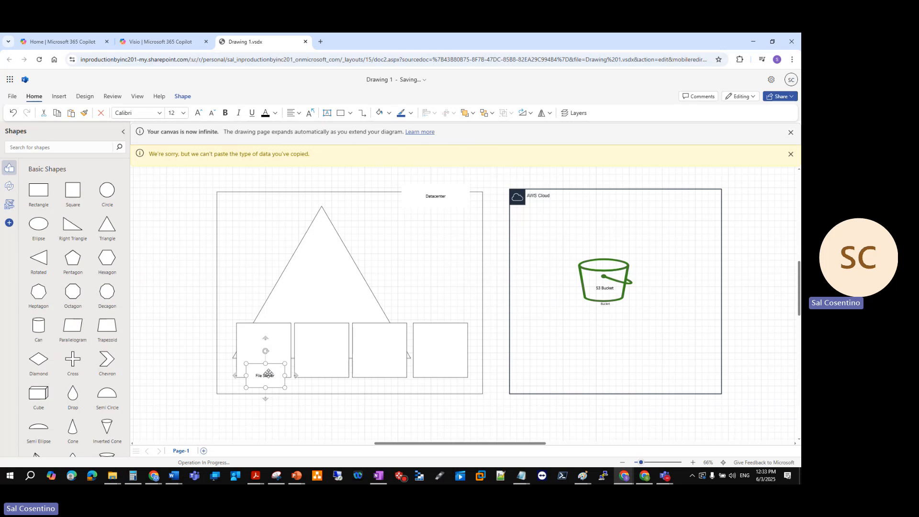
left_click_drag(271, 376, 318, 357)
double_click(322, 375)
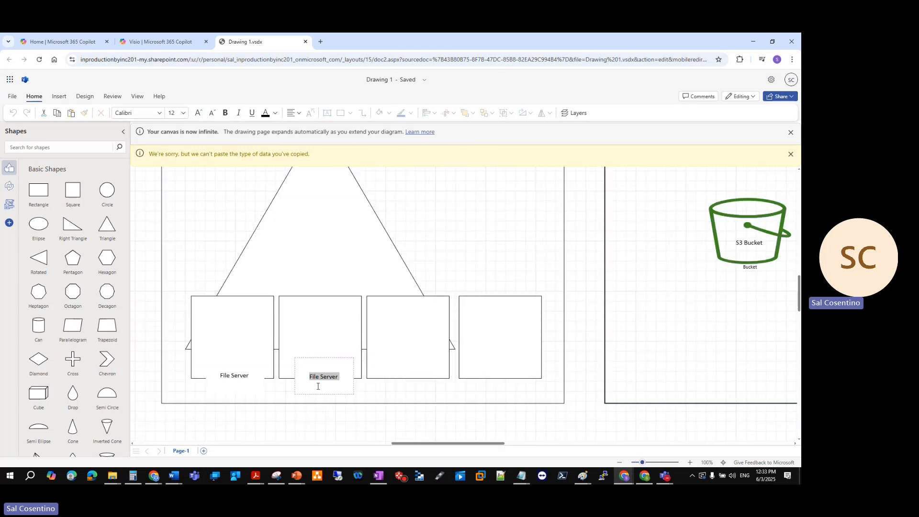
type("Web Server")
left_click(368, 388)
Copy the Web Server label onto the bottom edge of the third square and change its text to "Domain Controller"
left_click(335, 375)
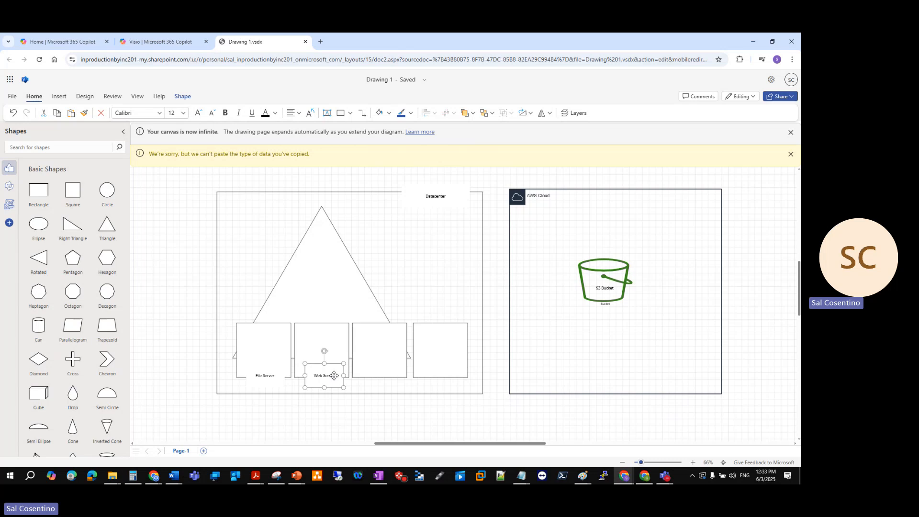
left_click_drag(333, 375, 384, 374)
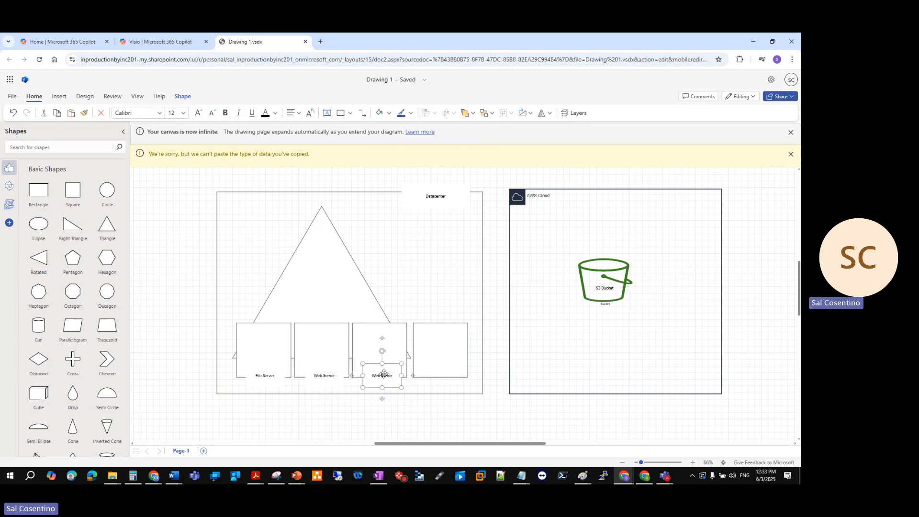
double_click(384, 373)
type("Domain ")
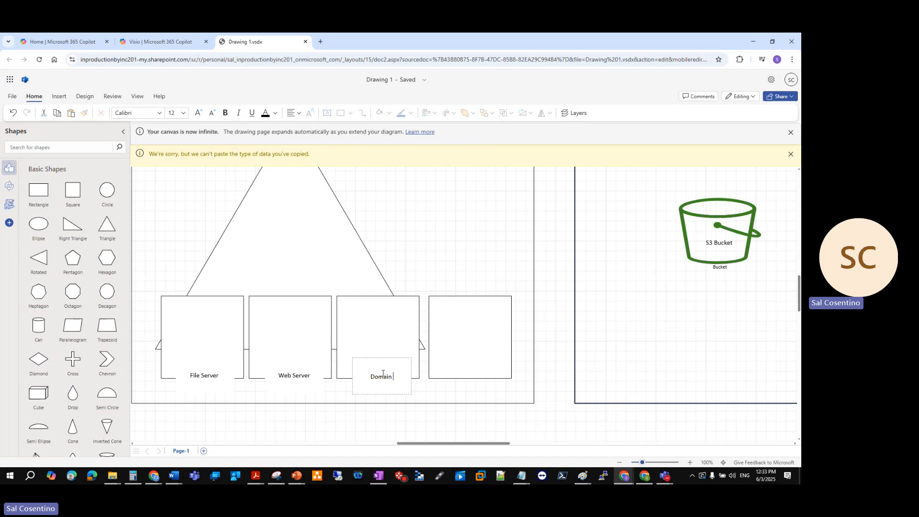
type("Controller")
left_click(427, 400)
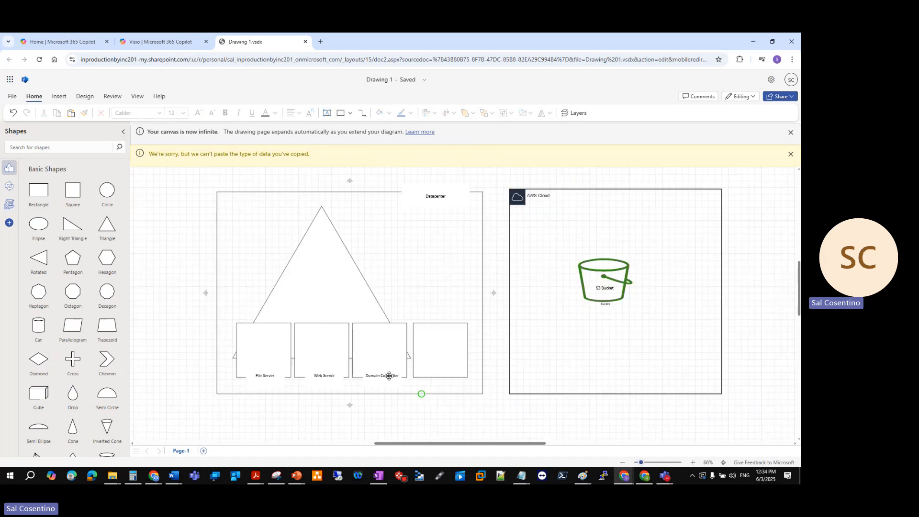
Copy the Domain Controller label onto the bottom edge of the fourth square and change its text to "ESXi / Hyper-V / XenServer"
left_click(388, 376)
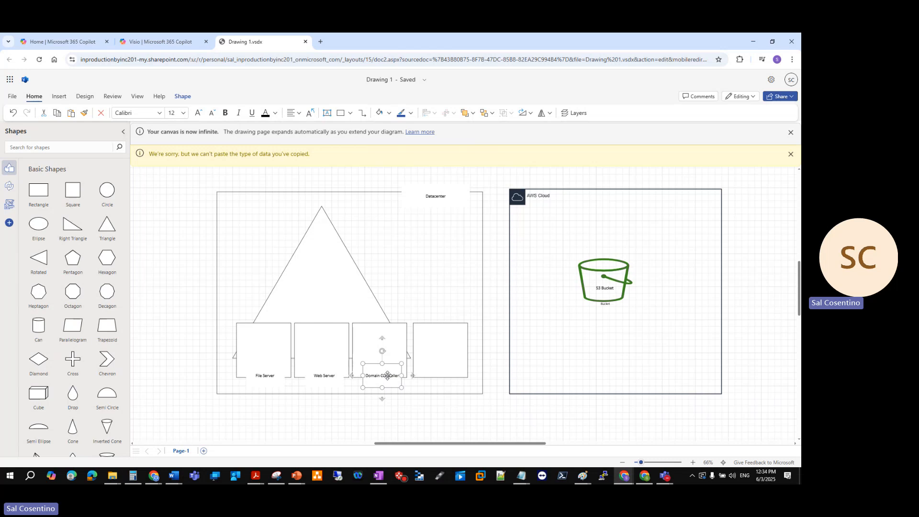
left_click_drag(388, 376, 441, 375)
double_click(441, 374)
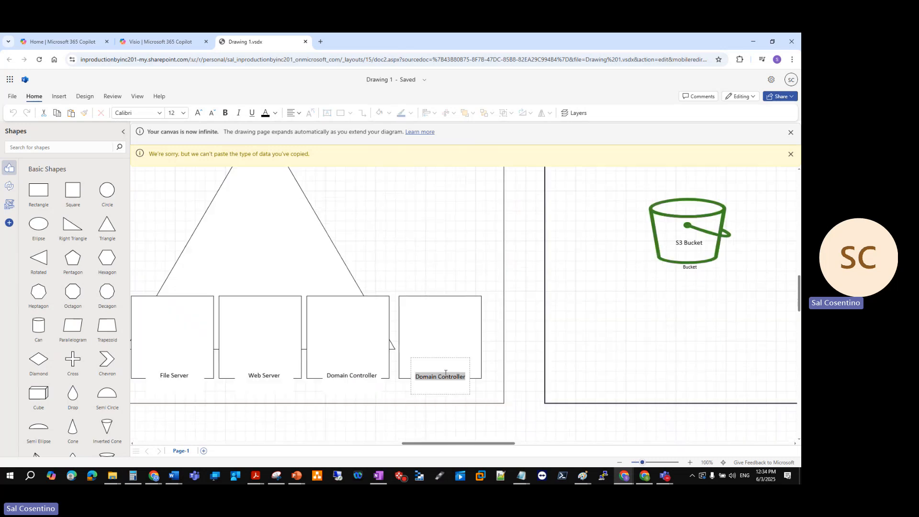
type("ESXi")
type("/ Hyper-V / XenServer")
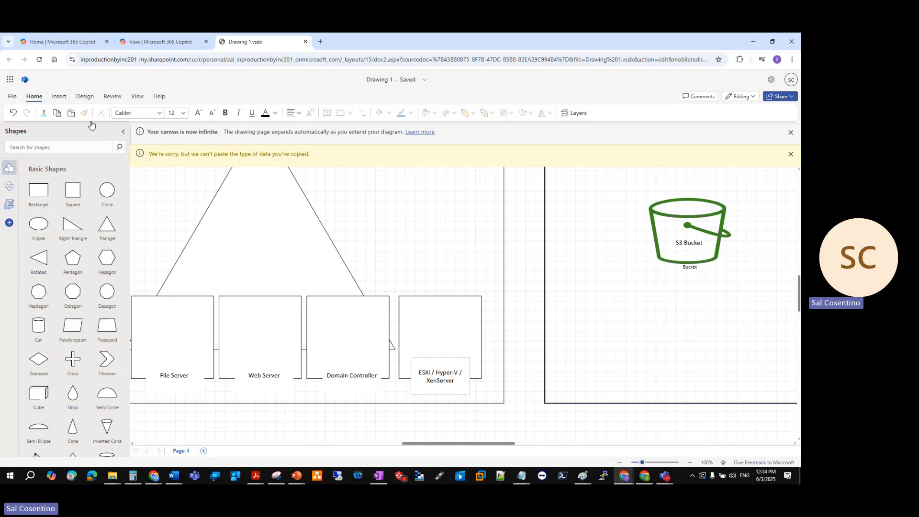
Collapse the shape library, dismiss both notification bars above the canvas, and finish editing the fourth square's label
left_click(123, 132)
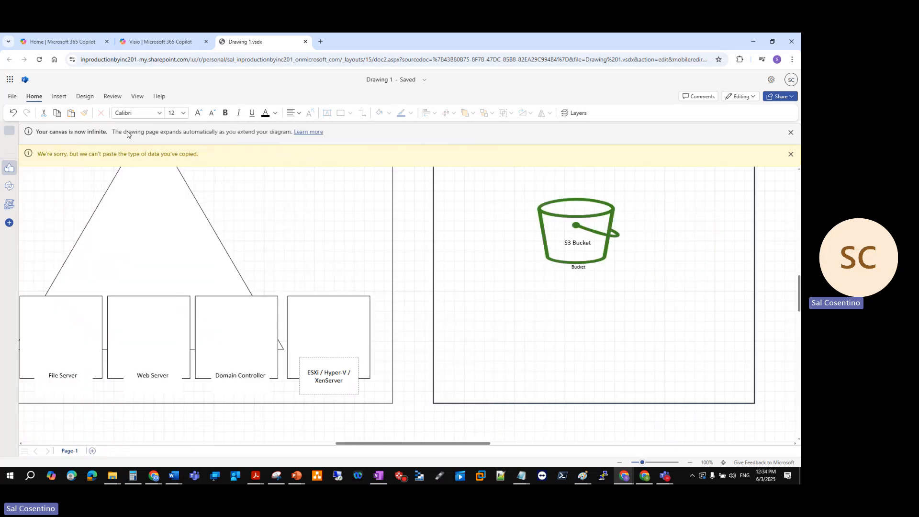
left_click(791, 154)
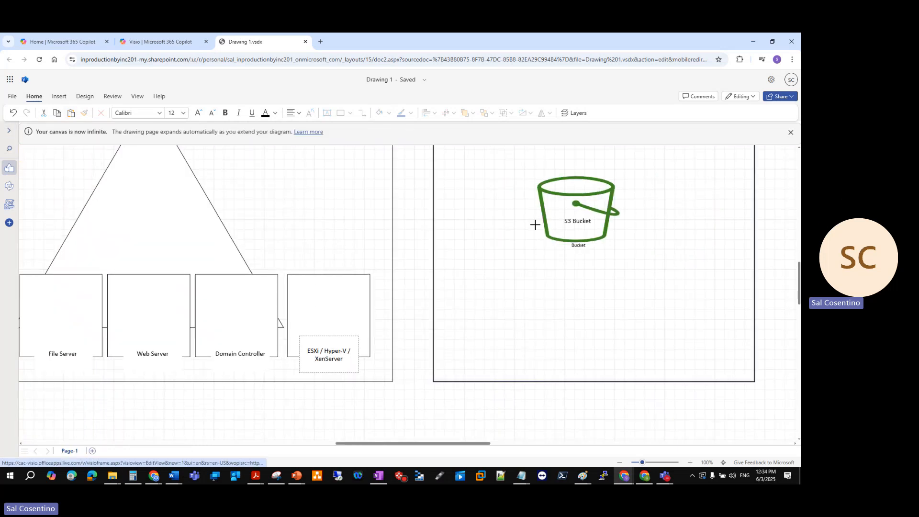
left_click(790, 133)
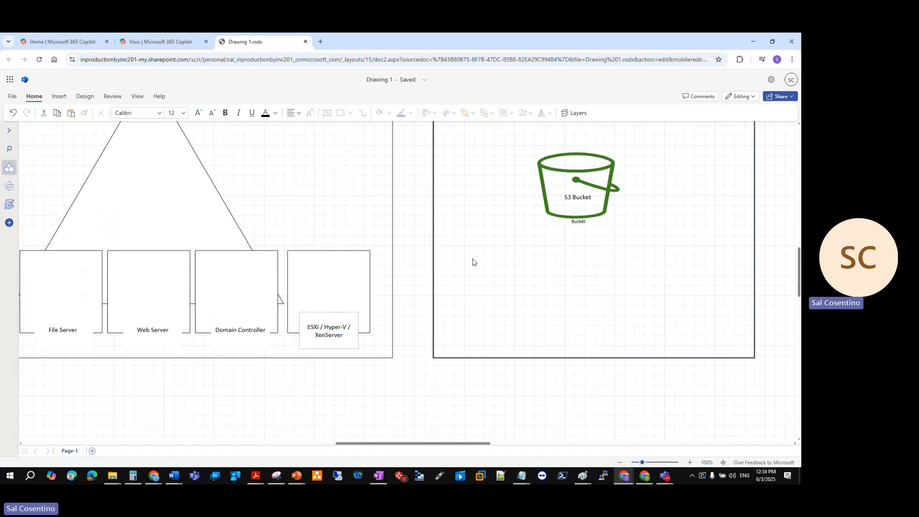
scroll(473, 262, "down", 4)
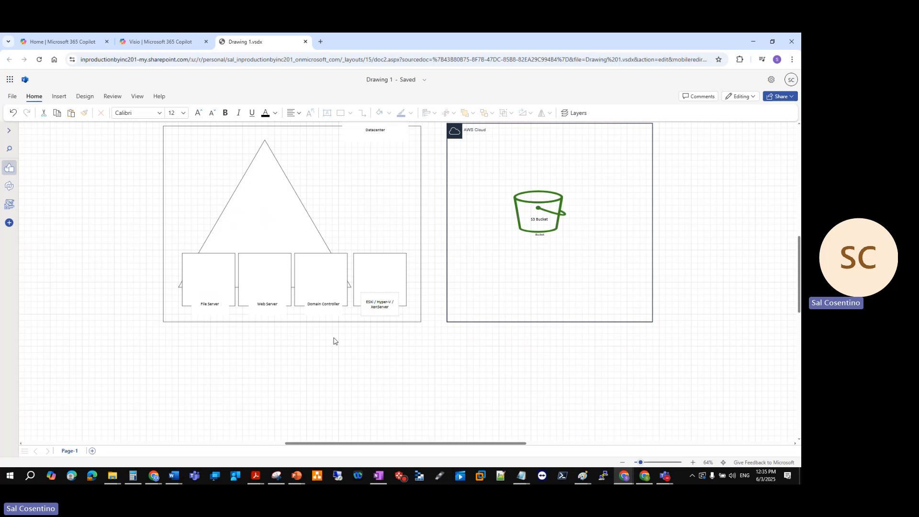
left_click(351, 337)
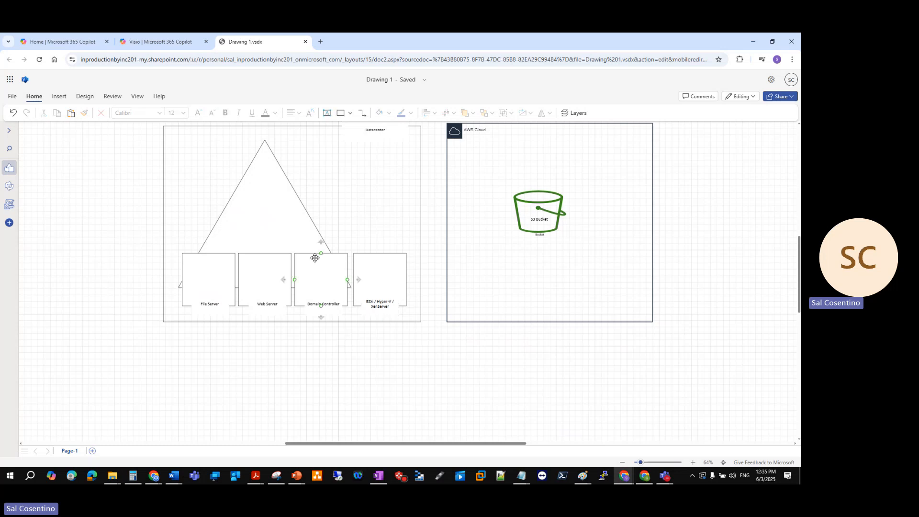
Draw a connector from the bucket shape in the AWS Cloud container to the top of the fourth datacenter square
left_click(363, 114)
left_click_drag(509, 227, 424, 260)
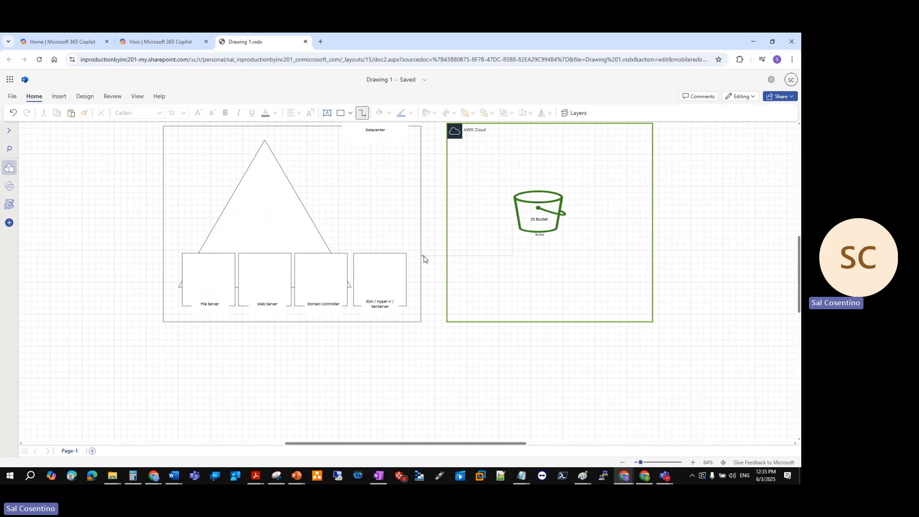
left_click_drag(421, 257, 381, 254)
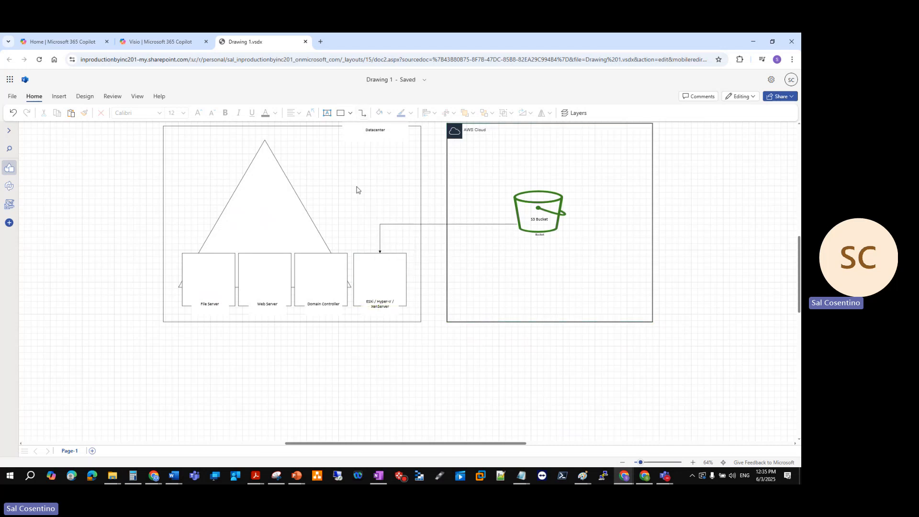
Duplicate the fourth square, fill the copy with light blue, and shrink it to about half size over the original's lower edge
left_click(338, 114)
left_click(367, 275)
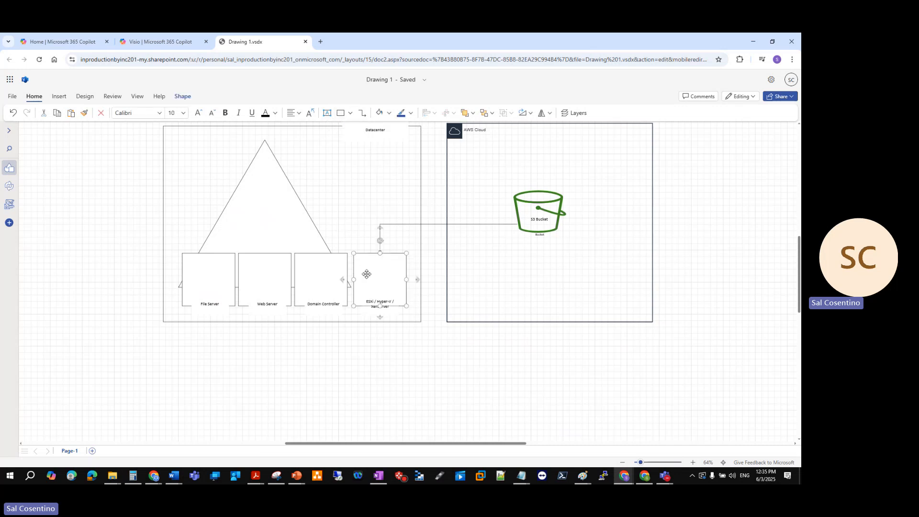
key("ctrl+v")
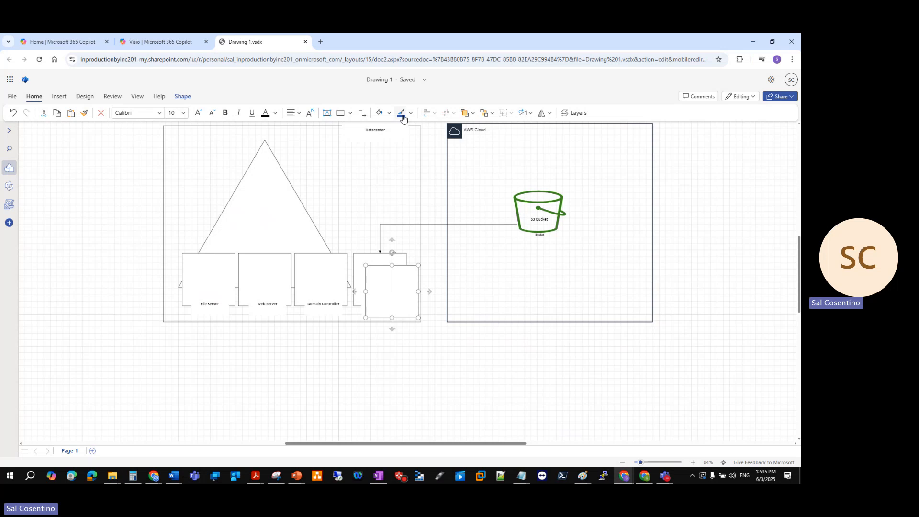
left_click(389, 113)
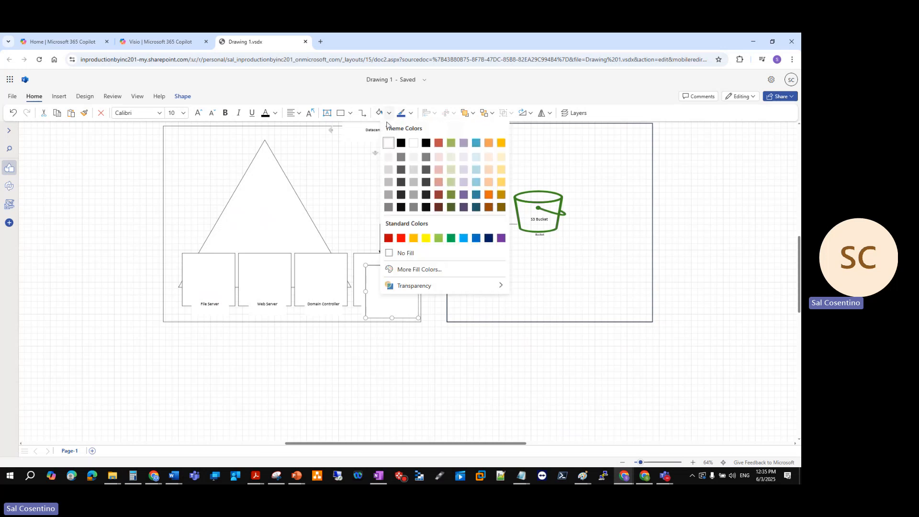
left_click(464, 238)
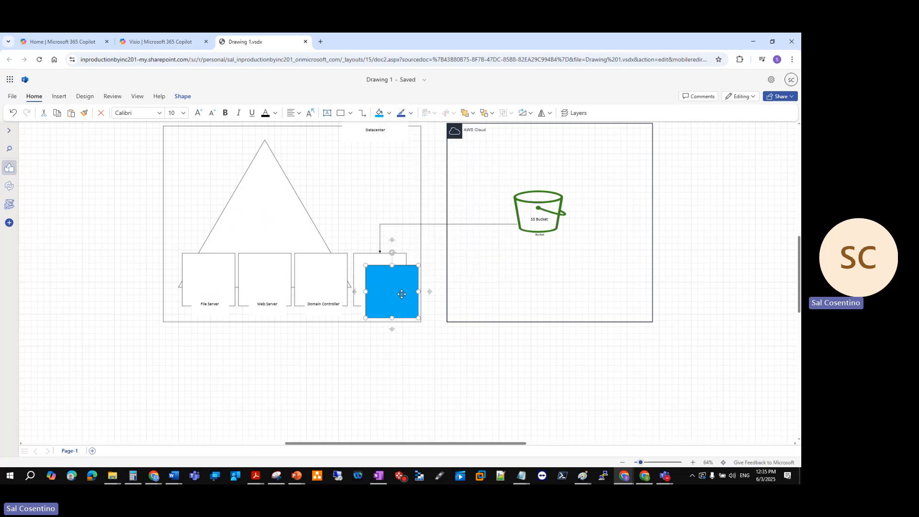
left_click_drag(419, 265, 394, 290)
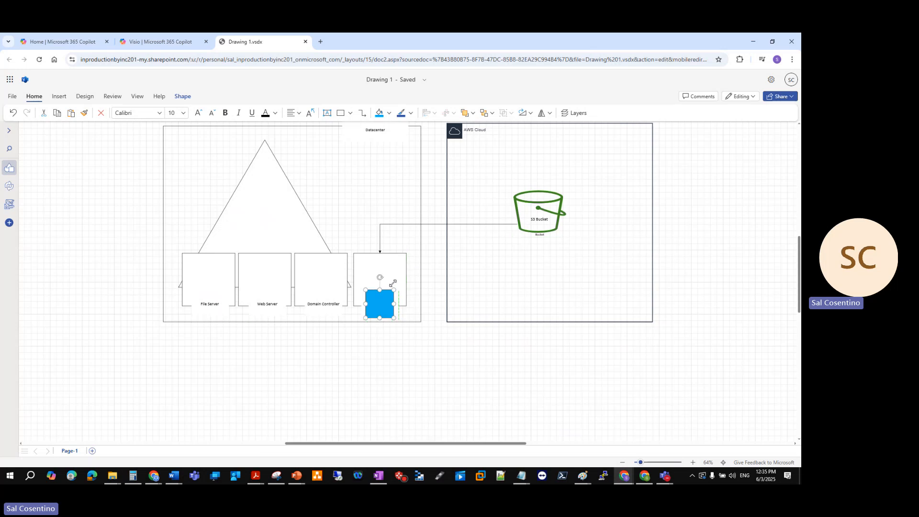
Give the small light blue square over the fourth datacenter square a dashed outline and fill it with white
left_click(390, 113)
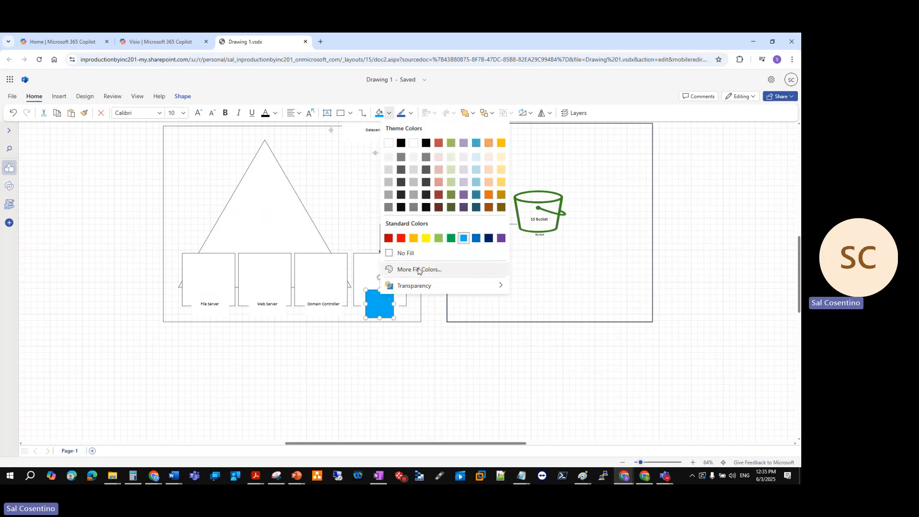
mouse_move(416, 286)
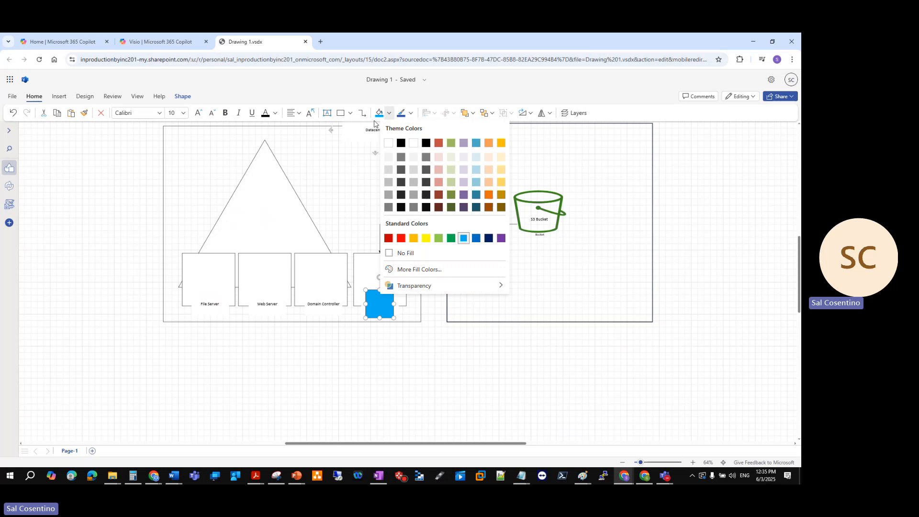
right_click(371, 299)
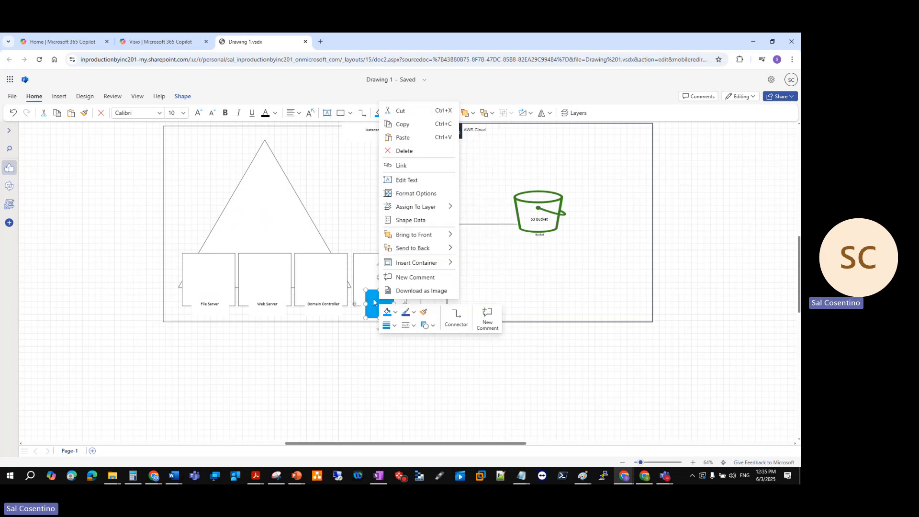
left_click(405, 328)
left_click(416, 352)
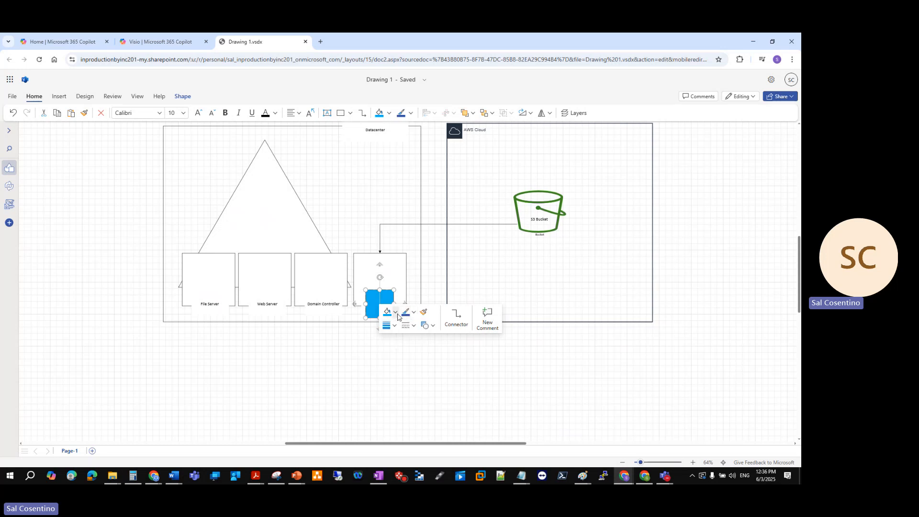
left_click(397, 314)
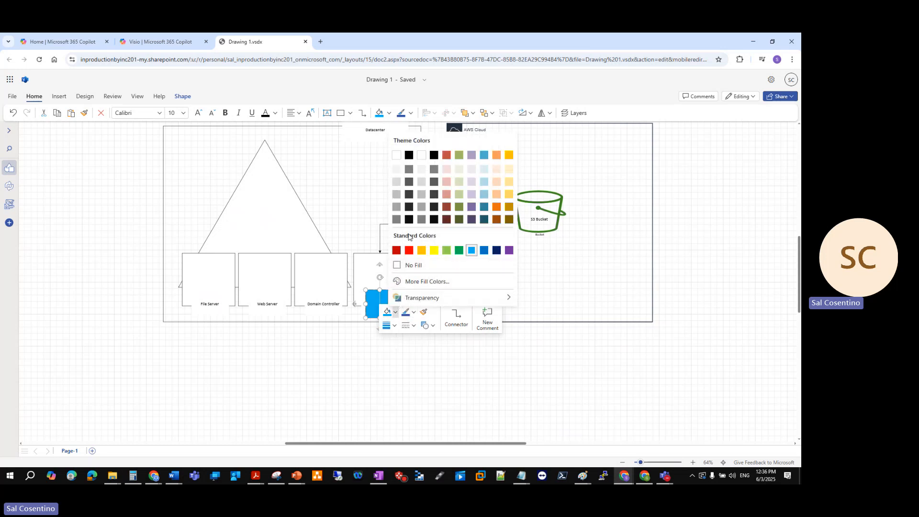
left_click(396, 155)
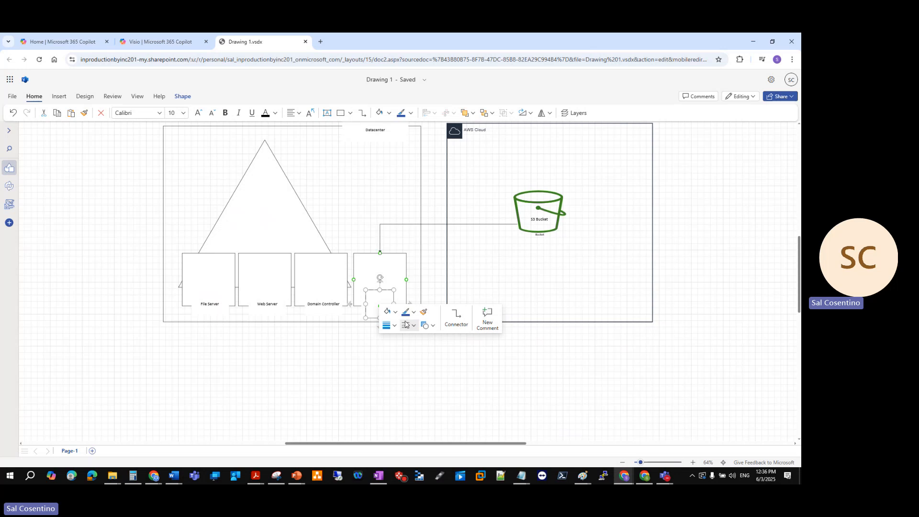
Set a heavier outline weight for the small square and change its outline color to light blue
left_click(390, 326)
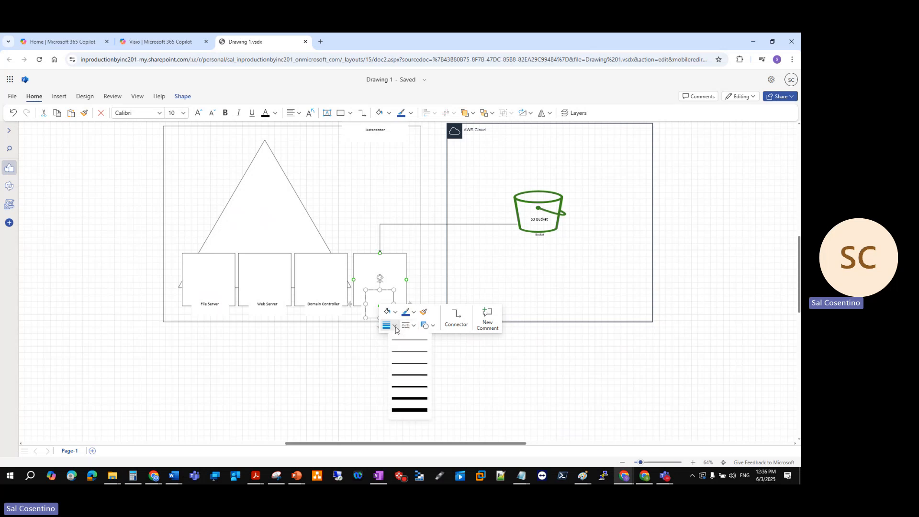
left_click(404, 386)
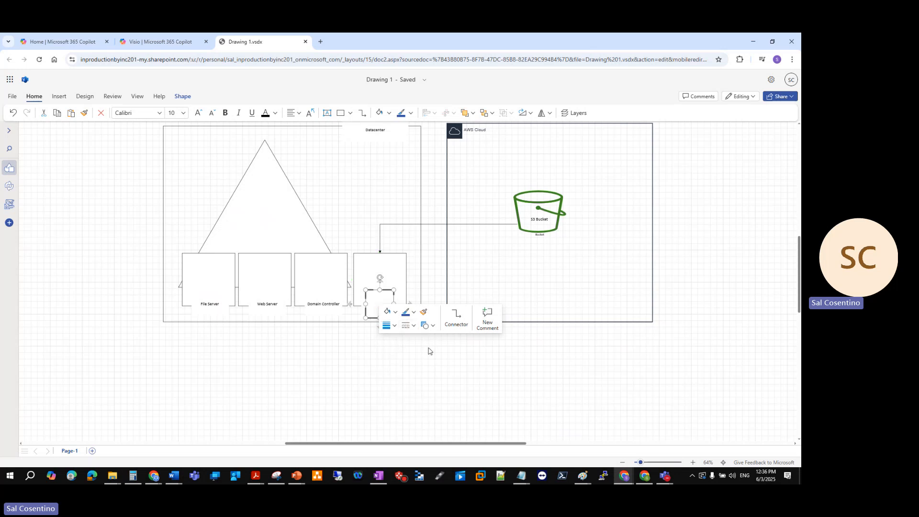
left_click(434, 327)
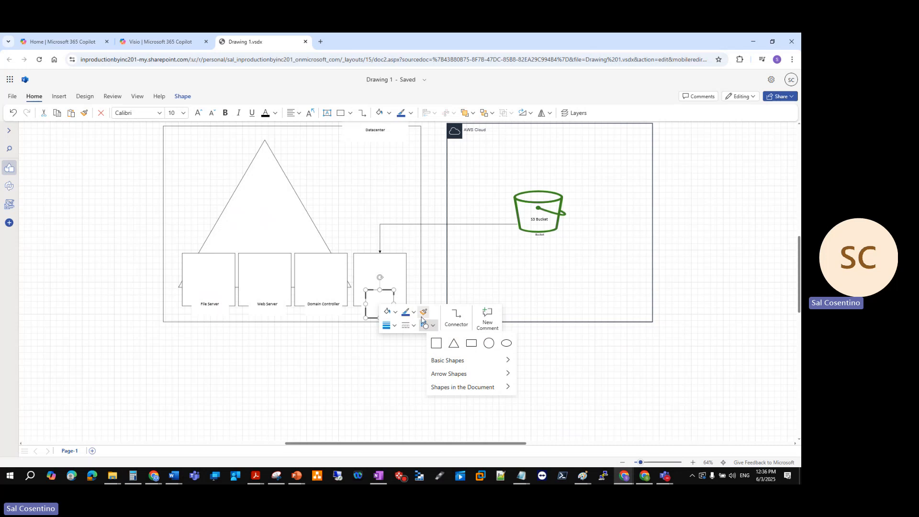
left_click(415, 314)
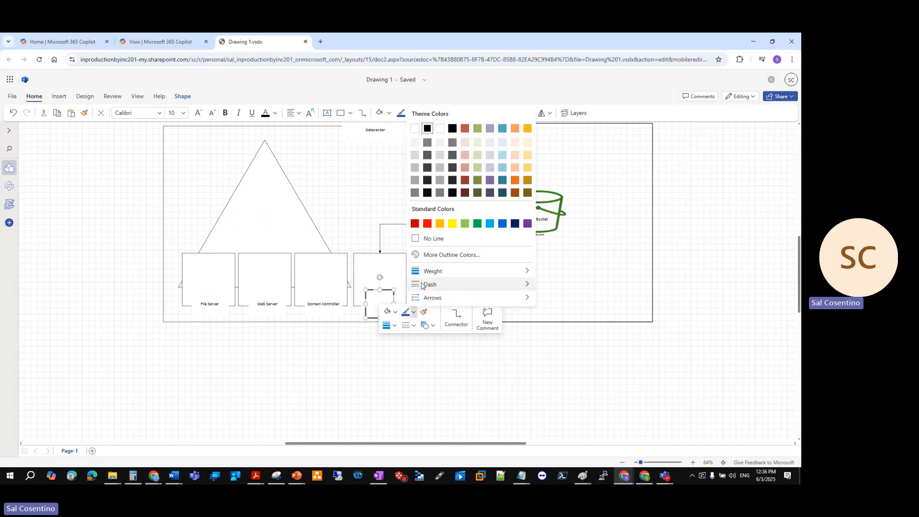
left_click(489, 225)
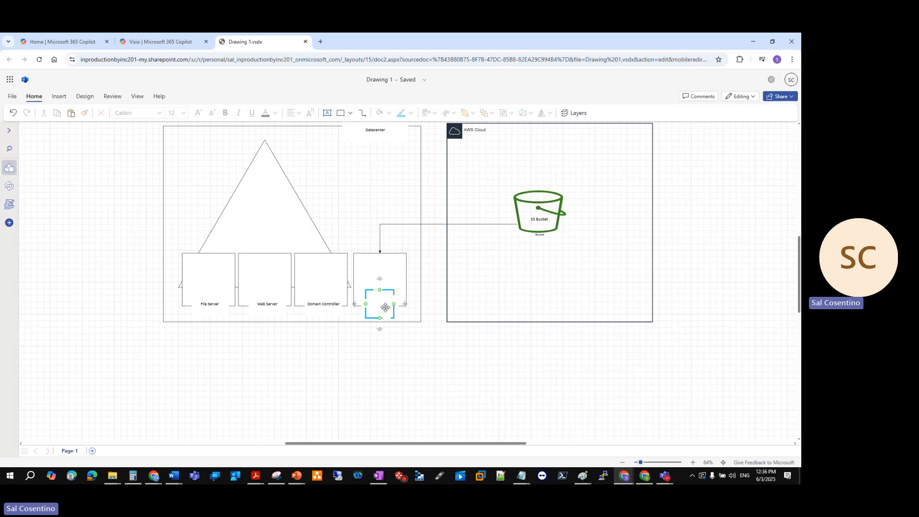
Apply short dashes to the small square's outline, then shrink it slightly and place it above the ESXi / Hyper-V / XenServer label
right_click(386, 306)
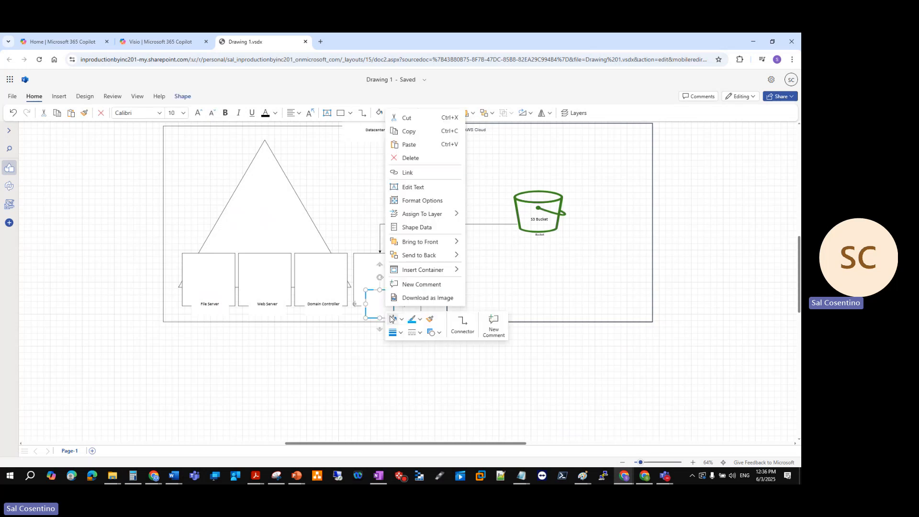
left_click(413, 335)
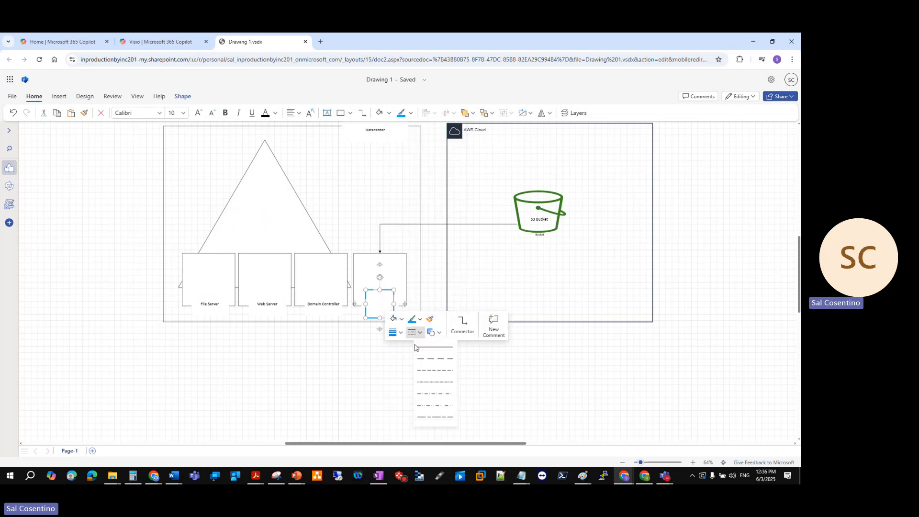
left_click(428, 372)
left_click(410, 364)
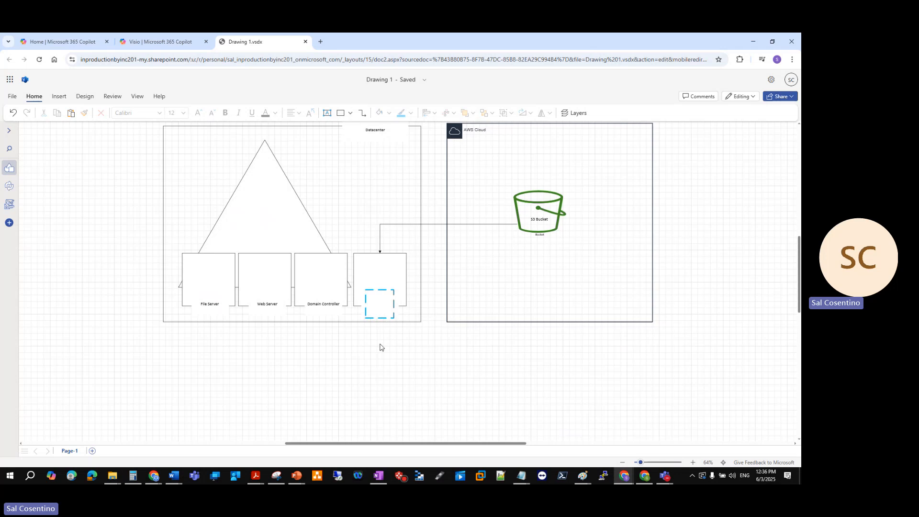
left_click_drag(376, 304, 383, 271)
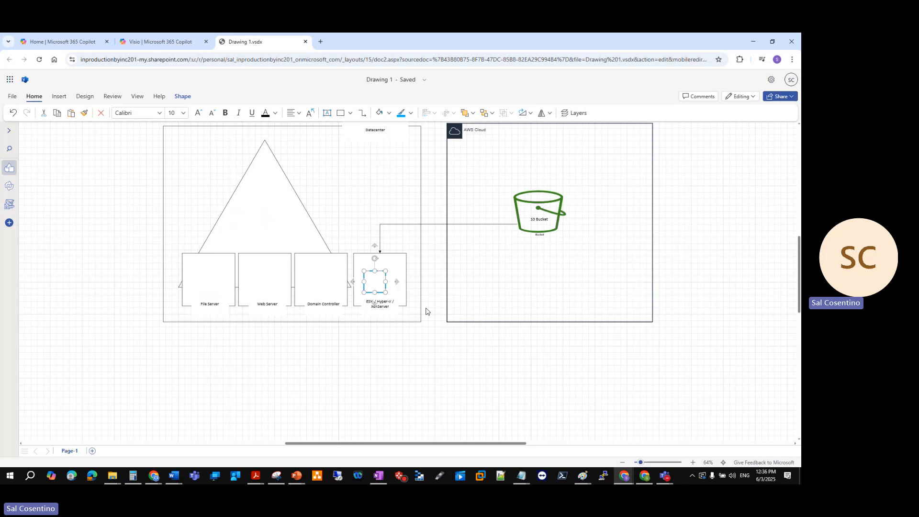
left_click(431, 348)
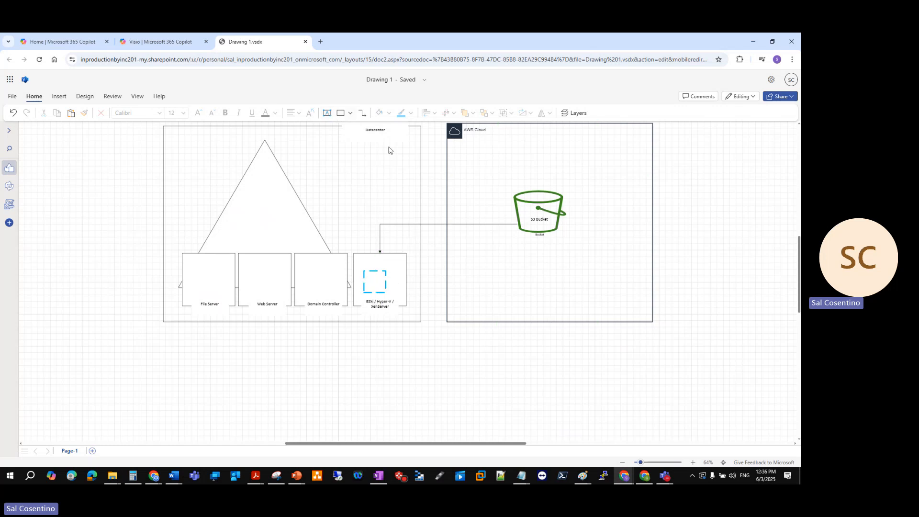
Expand the shape library and search it for "arrow"
left_click(351, 113)
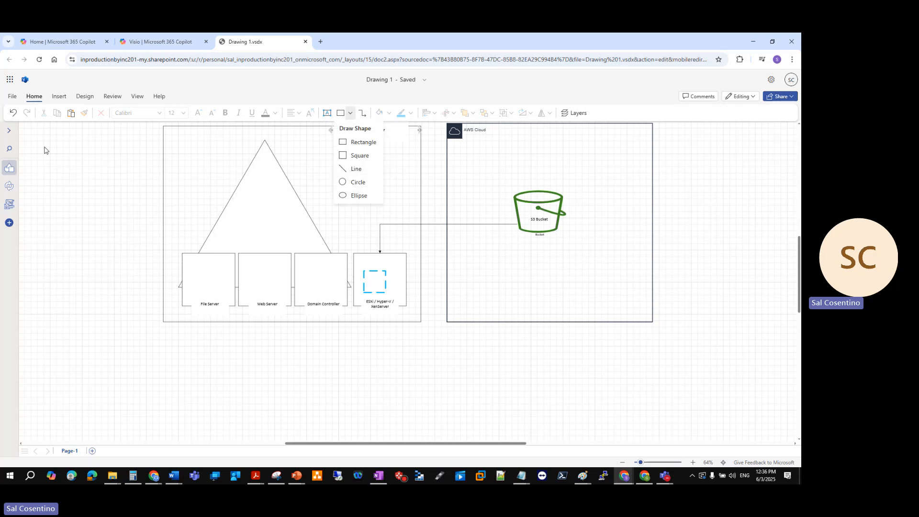
left_click(9, 132)
left_click(10, 132)
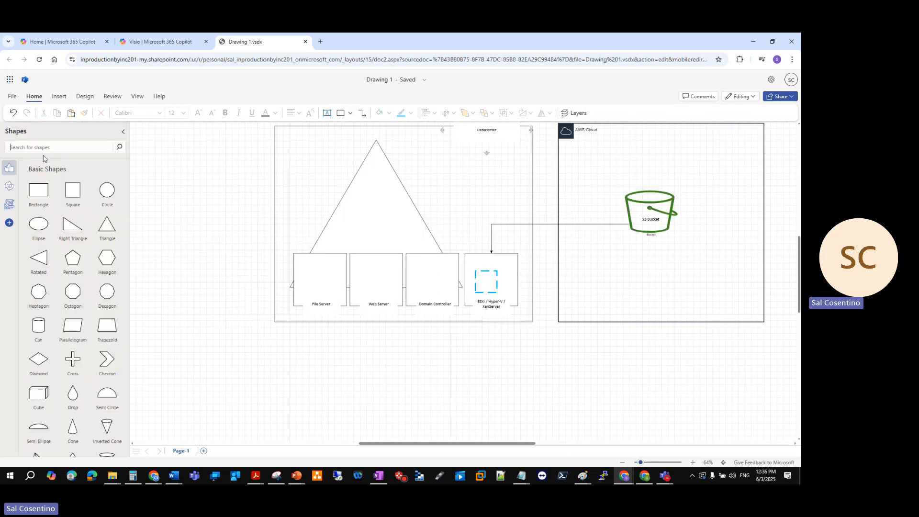
type("arrow")
key("Return")
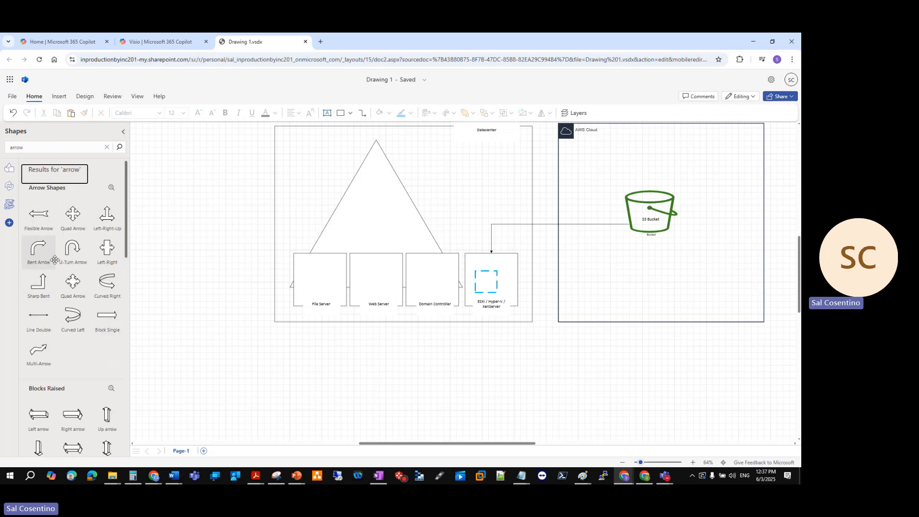
Place a Pull arrow 1 shape from the Value Stream Map Shapes on the empty canvas beside the Datacenter box's left edge
scroll(93, 396, "down", 3)
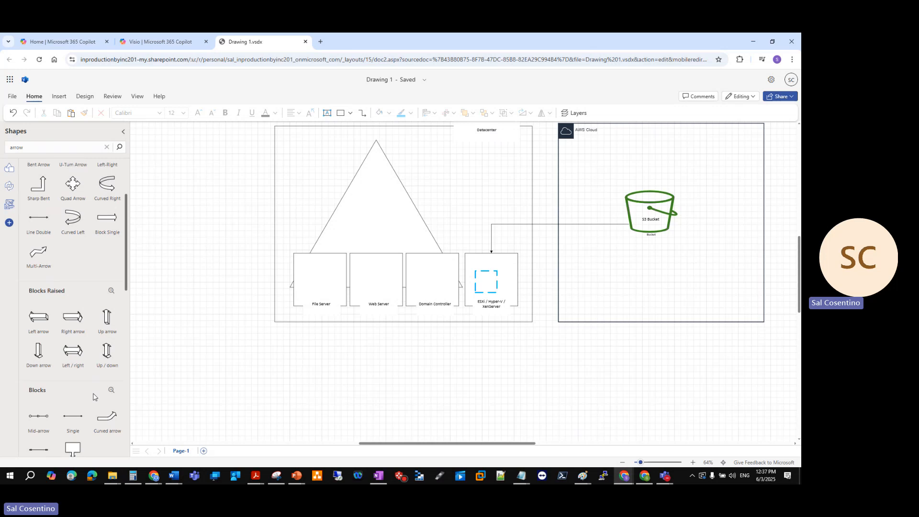
scroll(93, 396, "down", 3)
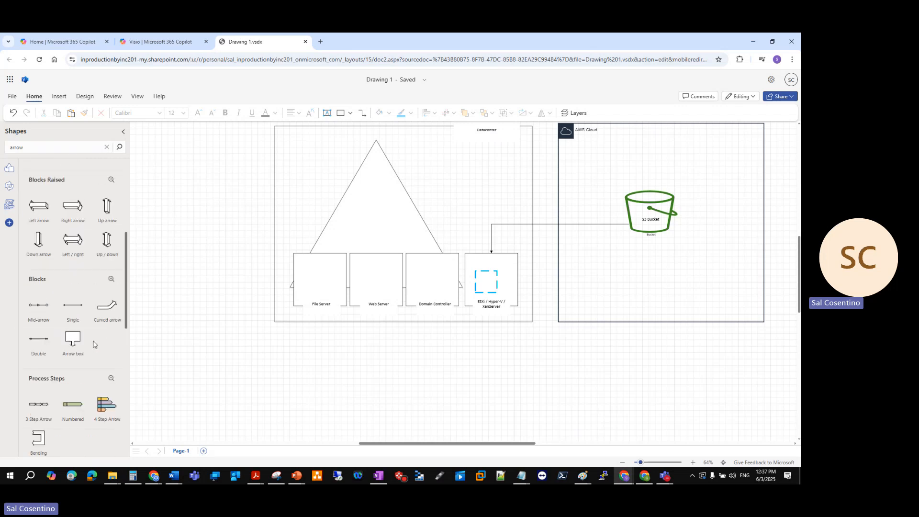
scroll(43, 335, "up", 5)
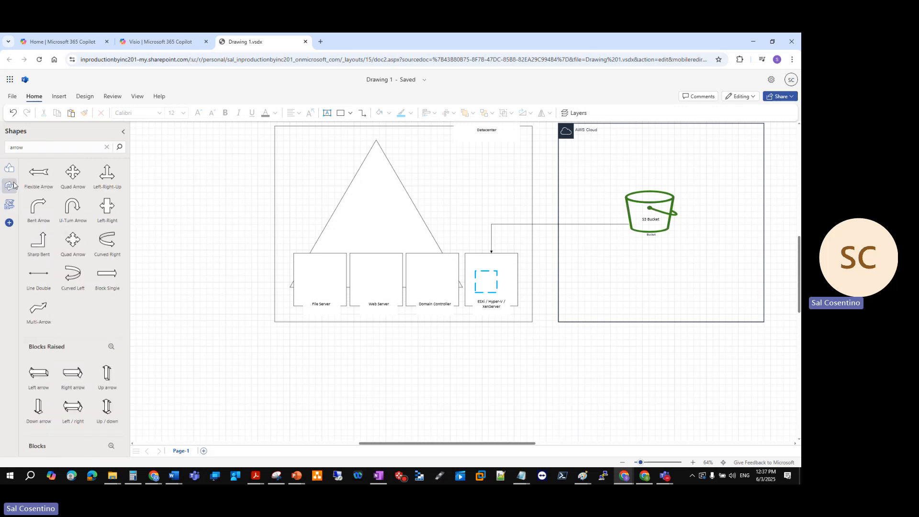
scroll(72, 216, "down", 12)
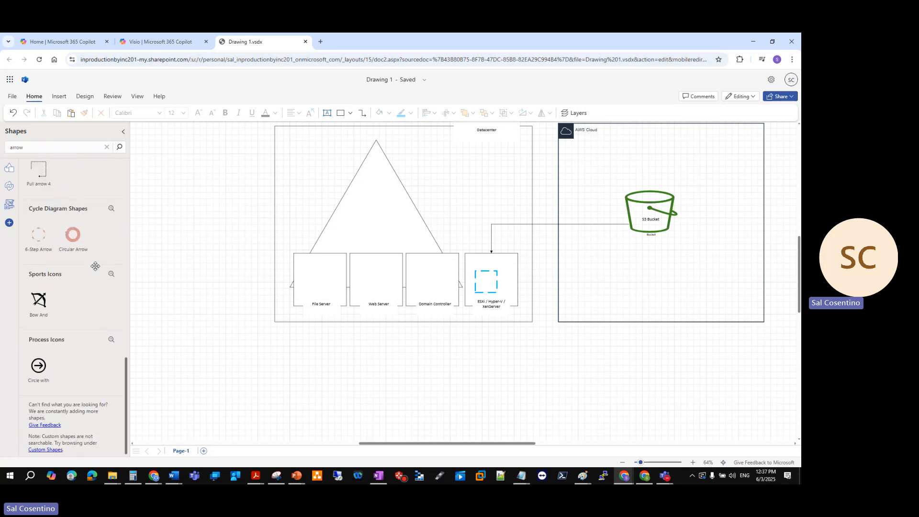
scroll(38, 301, "up", 3)
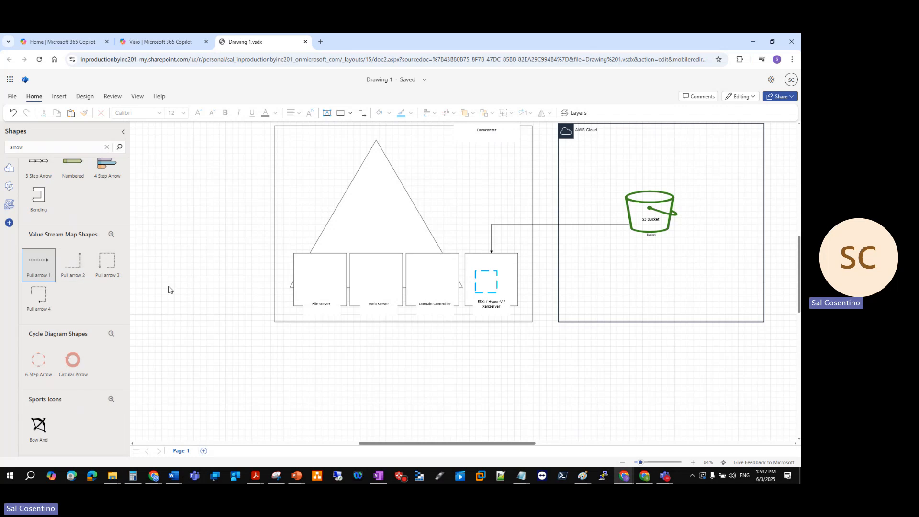
left_click(48, 266)
left_click_drag(49, 266, 250, 257)
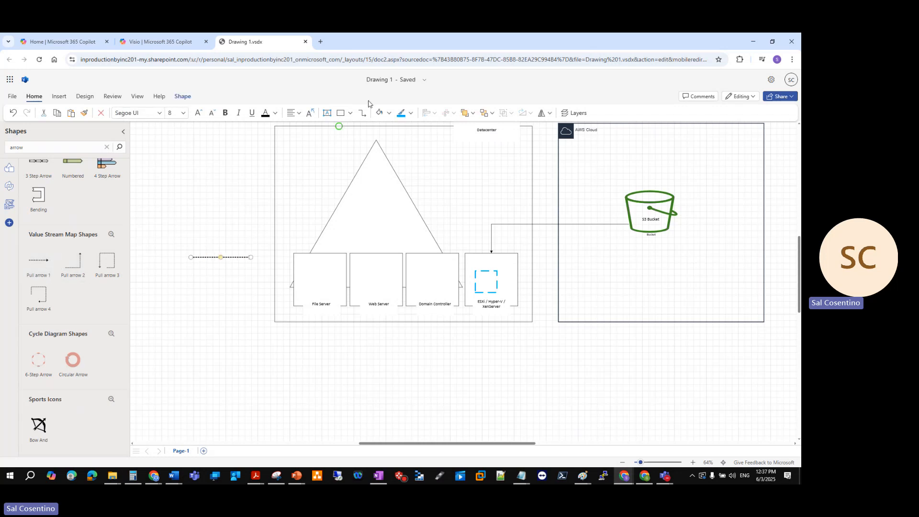
Set the pull arrow to the thickest line weight and color it red
right_click(235, 257)
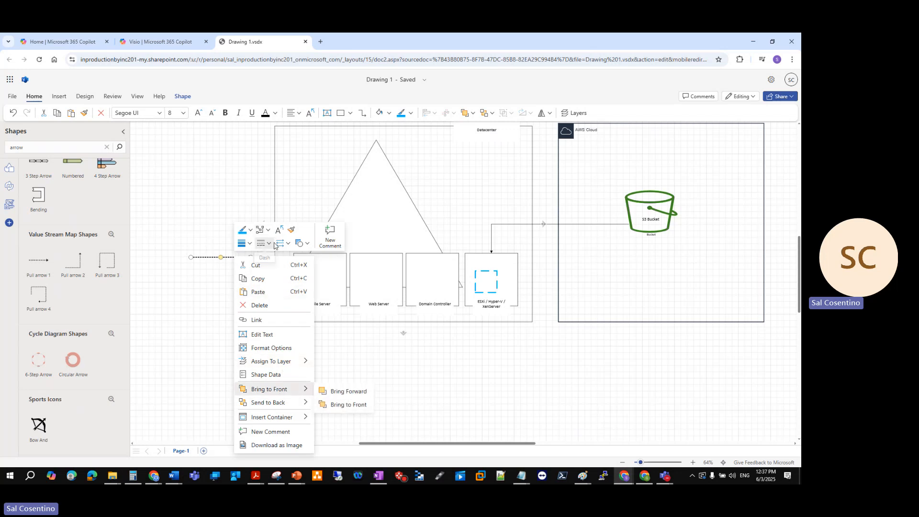
left_click(252, 245)
left_click(250, 244)
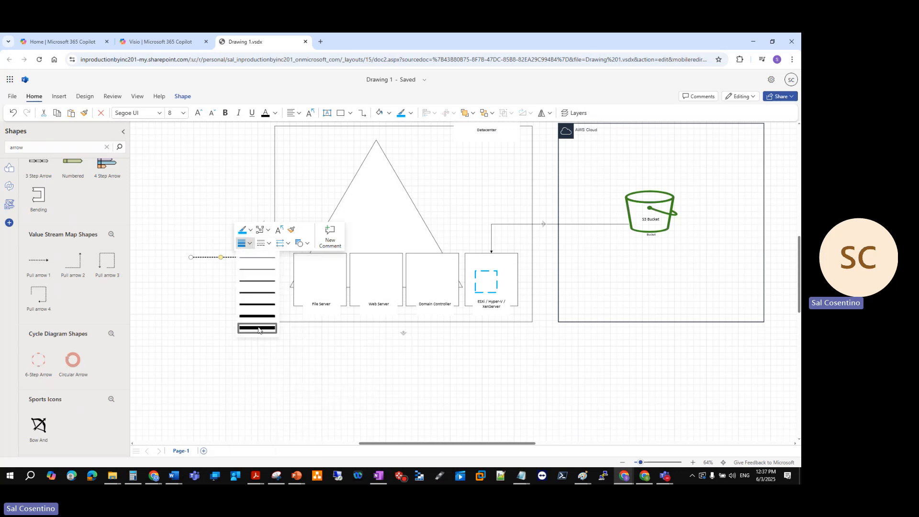
left_click(258, 329)
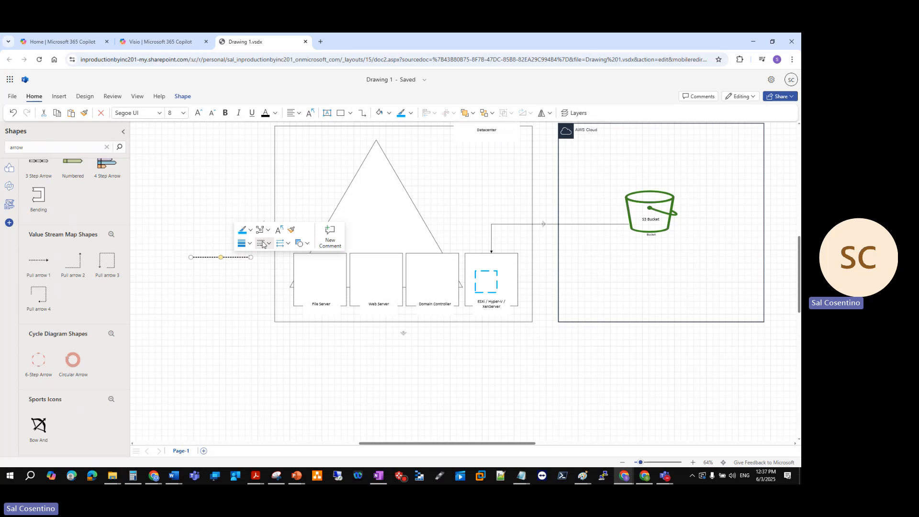
left_click(250, 230)
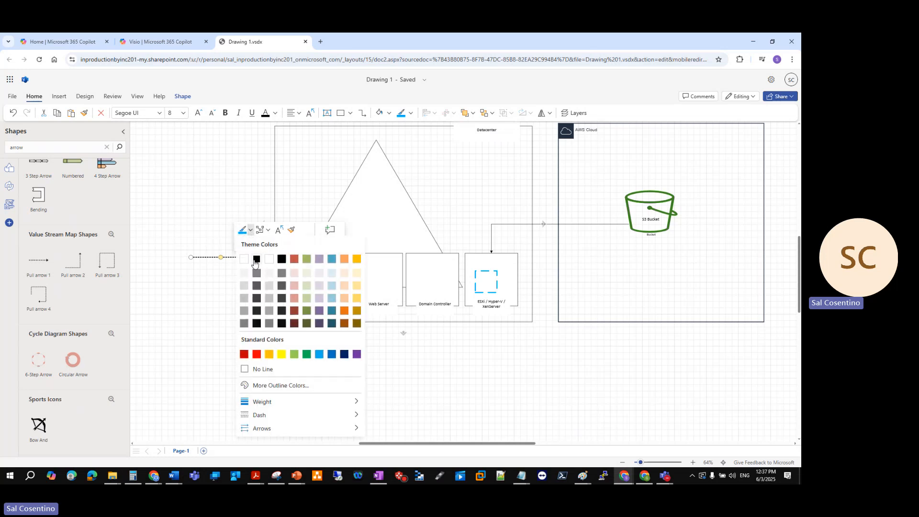
left_click(257, 354)
left_click(221, 330)
Try to restyle the red arrow as a thick solid line with a filled arrowhead at its right end
left_click(239, 258)
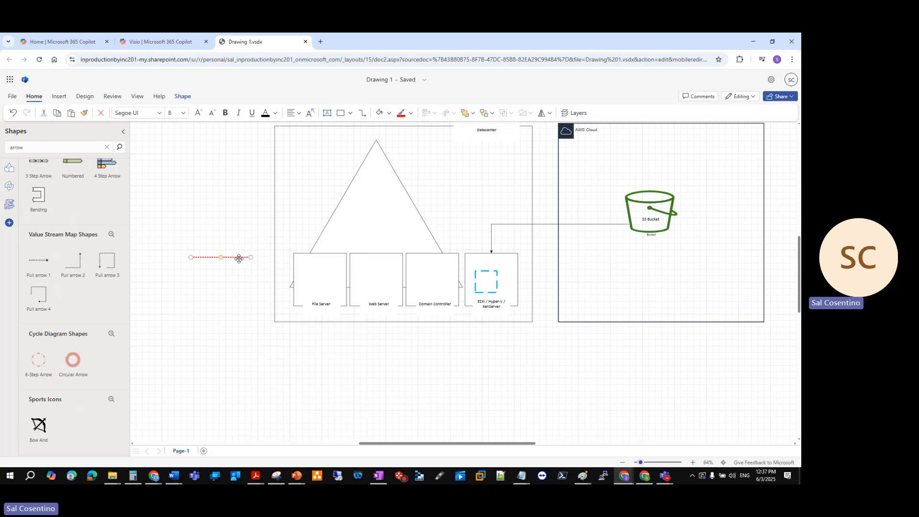
right_click(239, 258)
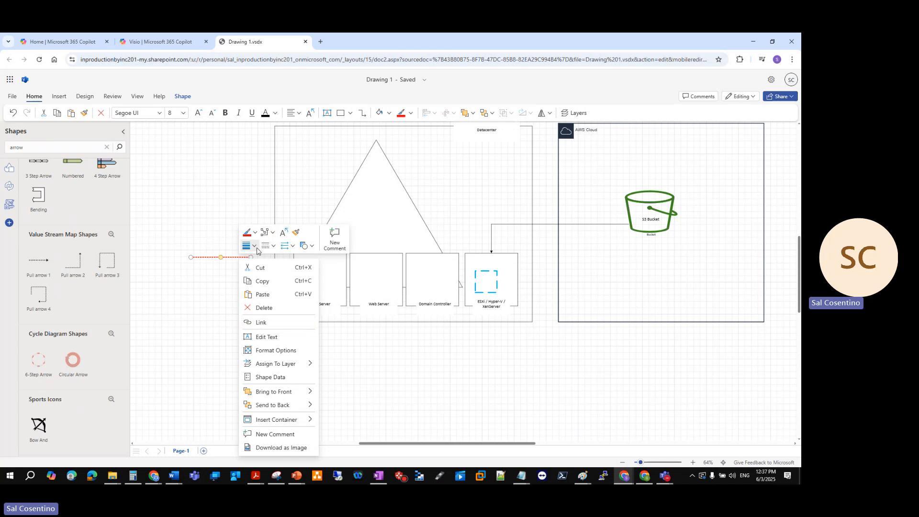
left_click(255, 247)
left_click(262, 334)
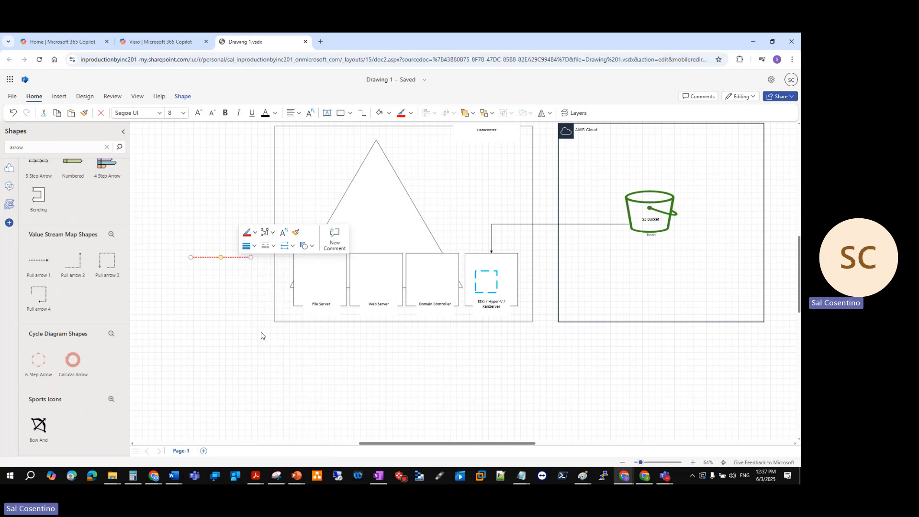
left_click(268, 246)
left_click(271, 261)
left_click(288, 246)
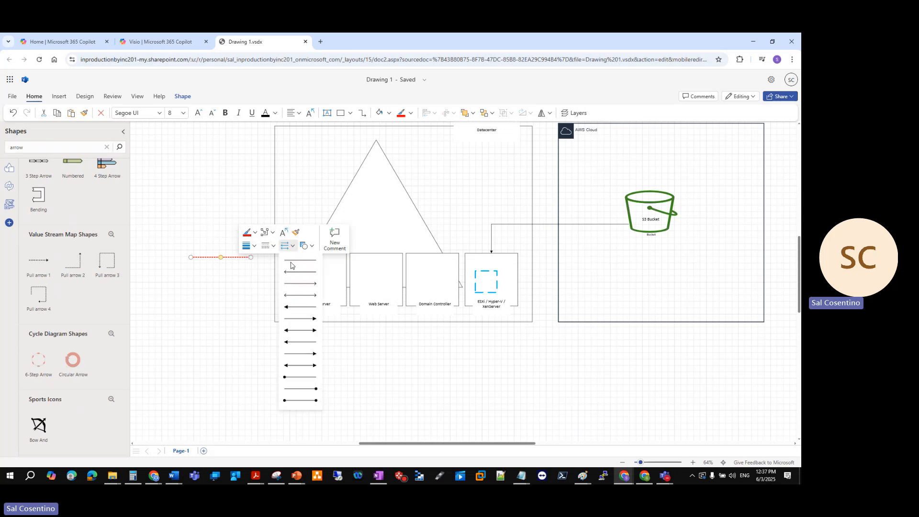
left_click(300, 319)
left_click(143, 323)
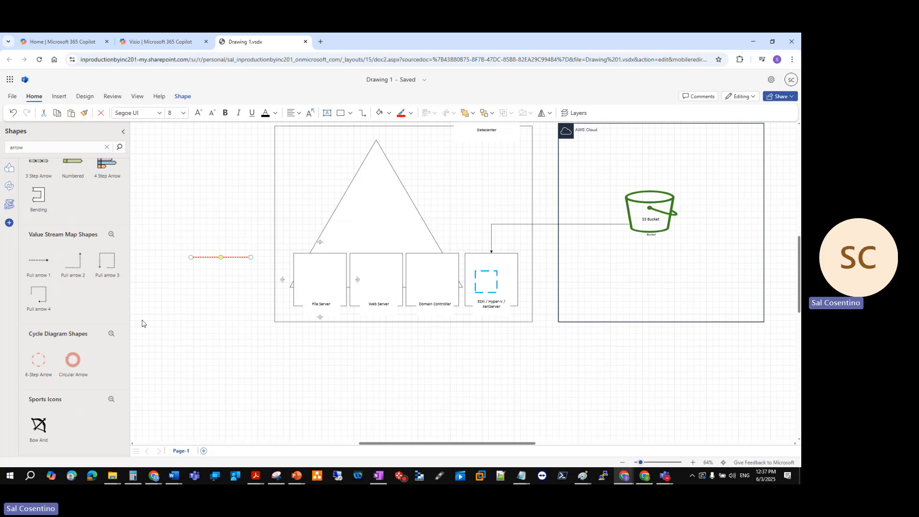
Try to attach the red arrow to the dashed box inside the ESXi / Hyper-V / XenServer host
left_click_drag(205, 256, 485, 276)
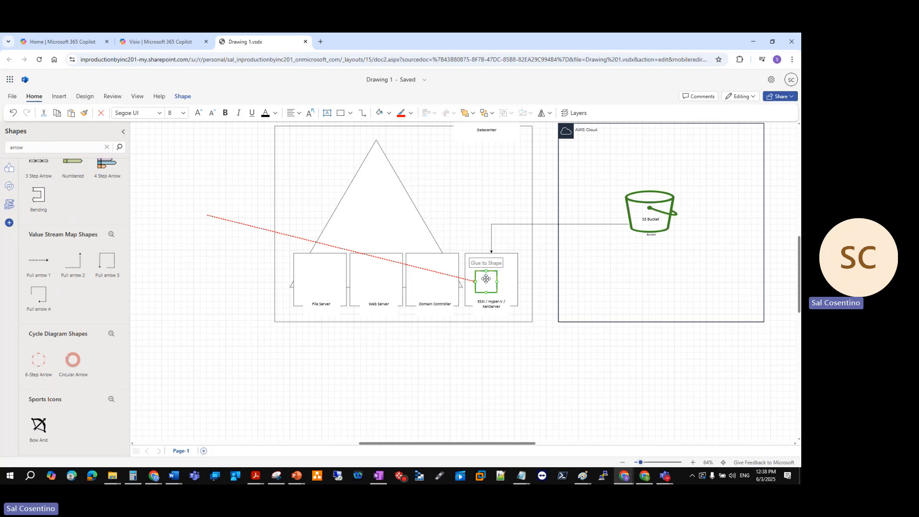
mouse_move(486, 278)
left_mouse_down()
mouse_move(509, 286)
mouse_move(501, 275)
mouse_move(489, 279)
left_mouse_up()
left_click(475, 281)
left_click_drag(225, 219, 188, 226)
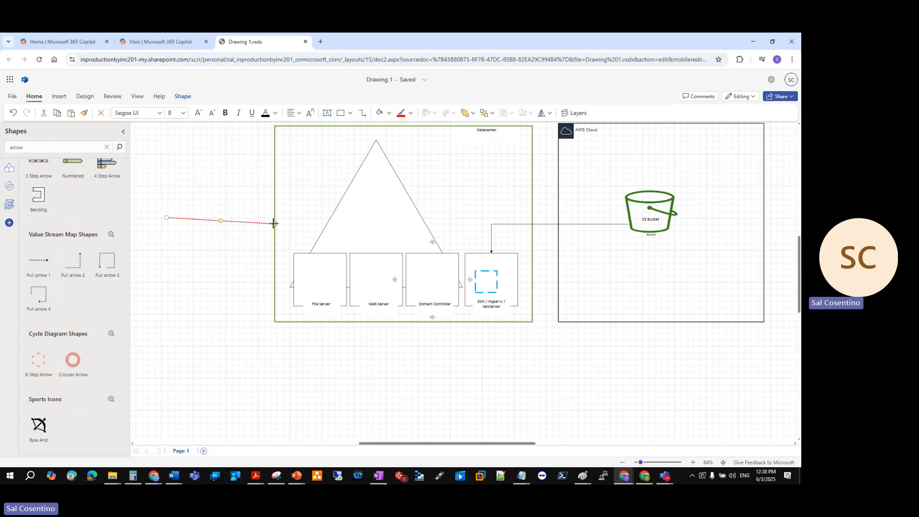
left_click_drag(262, 222, 239, 249)
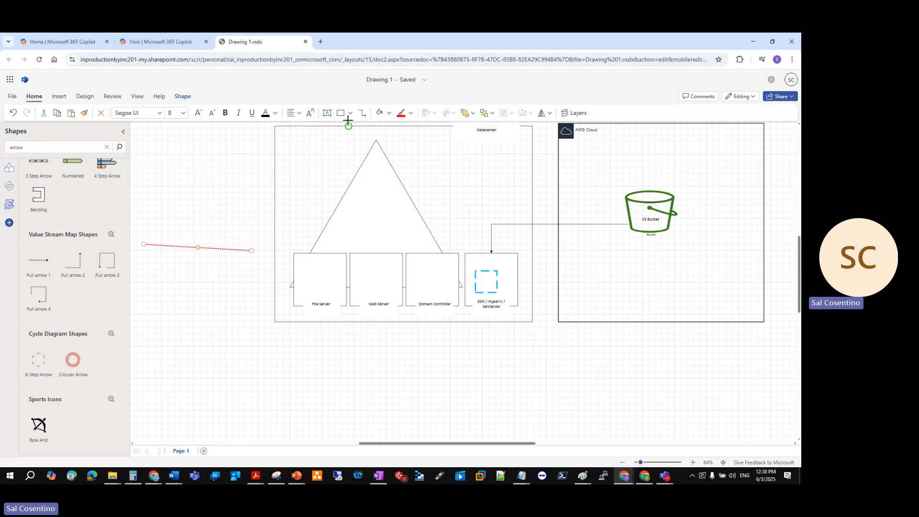
Label the dashed box inside the ESXi / Hyper-V / XenServer host "Storage GATEWAY"
double_click(484, 282)
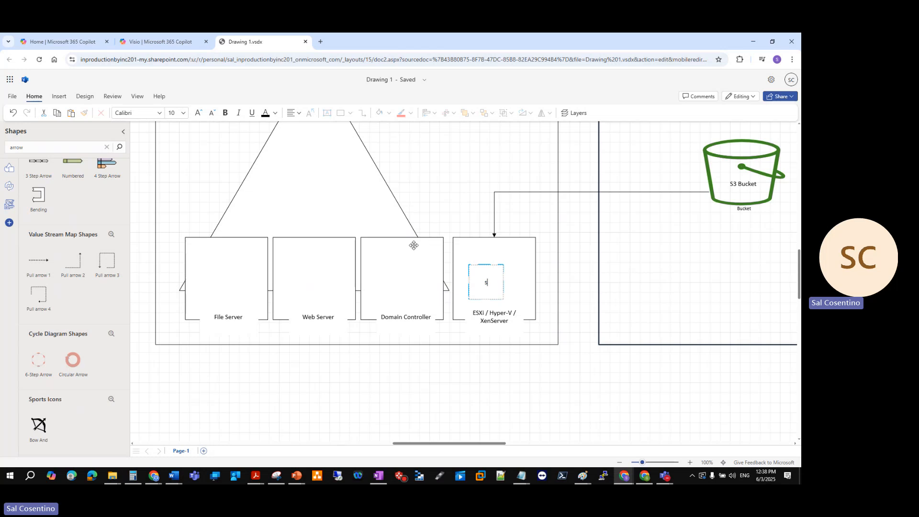
type("Storage GATEWAY")
left_click_drag(499, 287, 475, 277)
left_click(483, 273)
Give the Storage GATEWAY box a thinner outline with a short-dash line style
left_click(485, 263)
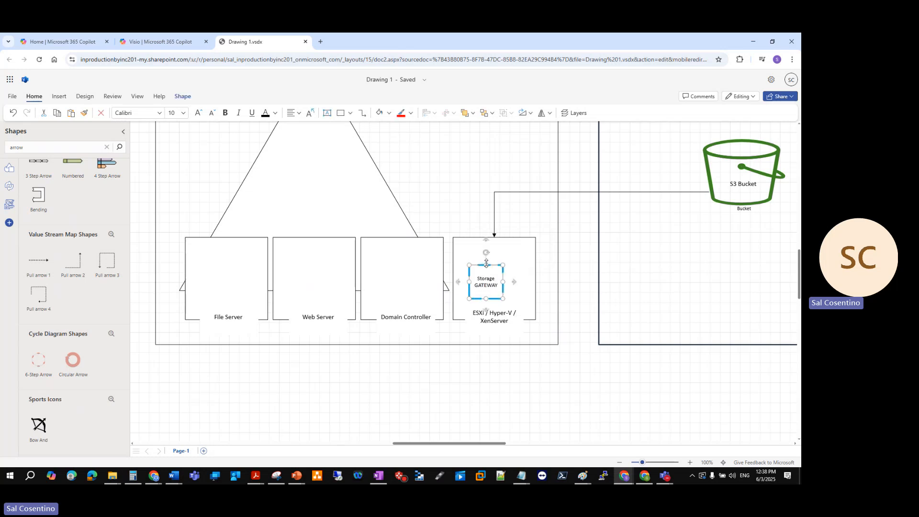
right_click(490, 265)
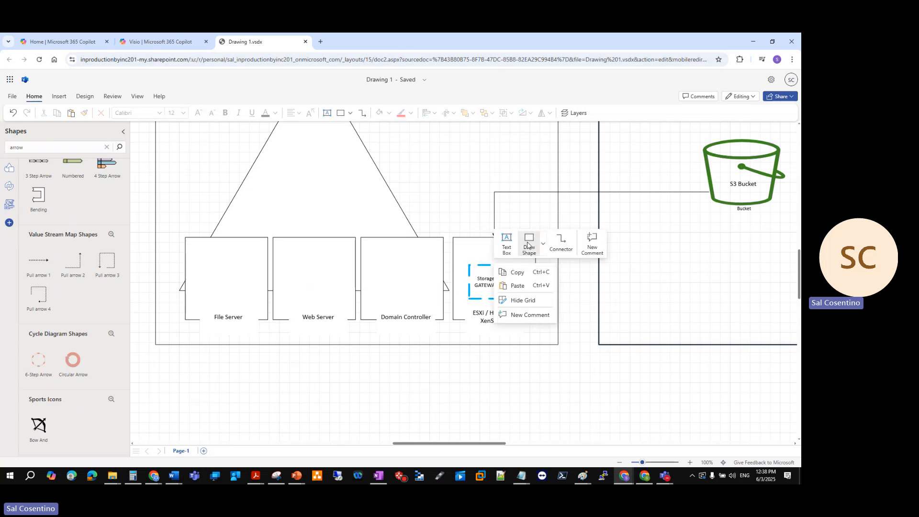
key("Escape")
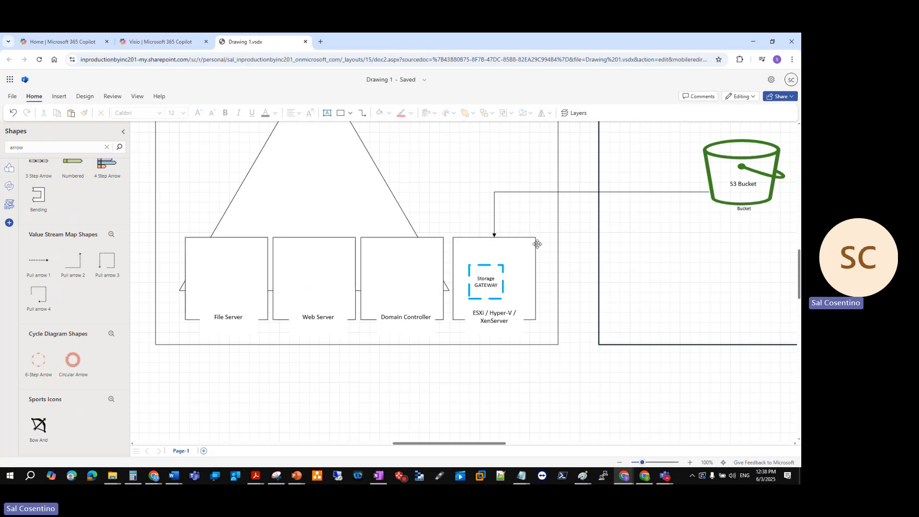
left_click(504, 288)
right_click(503, 289)
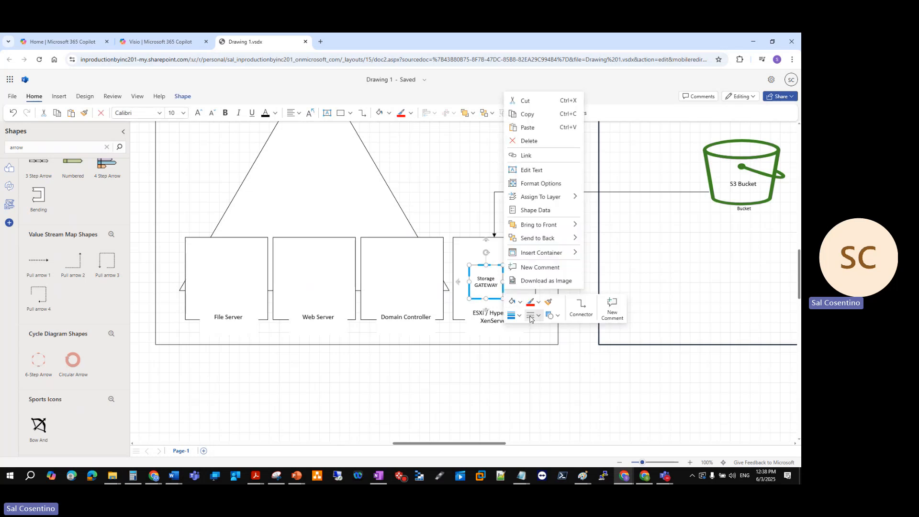
left_click(517, 315)
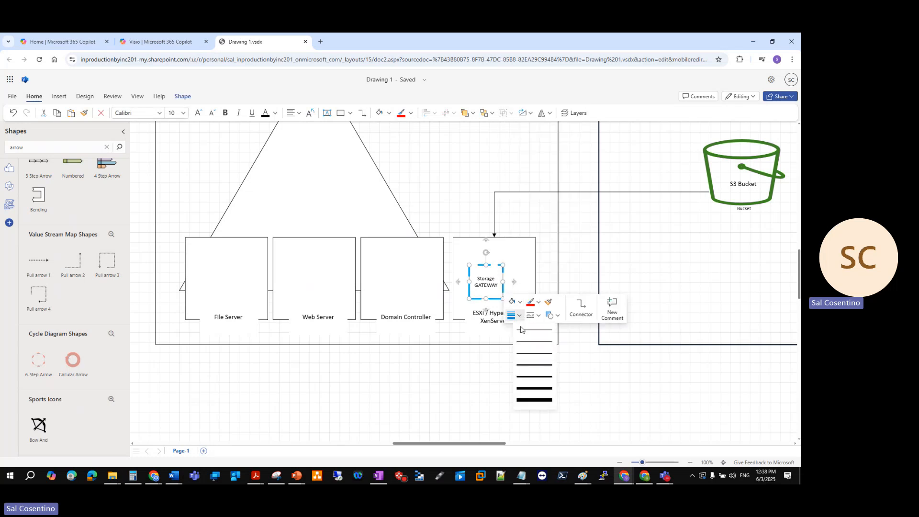
left_click(526, 371)
left_click(539, 316)
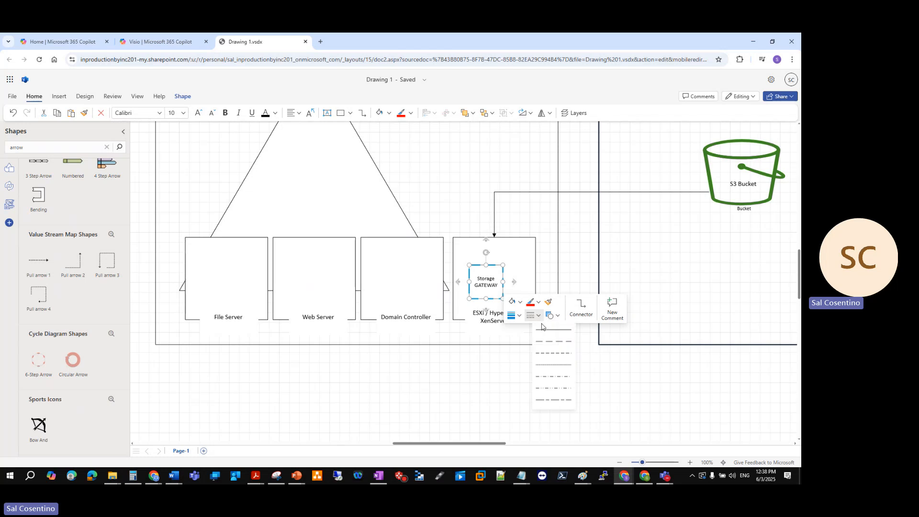
left_click(546, 356)
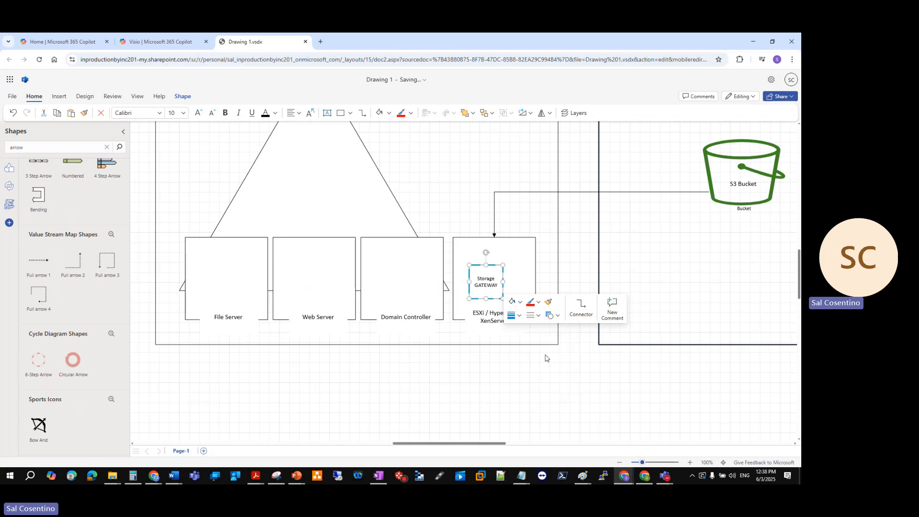
left_click(517, 315)
left_click(523, 342)
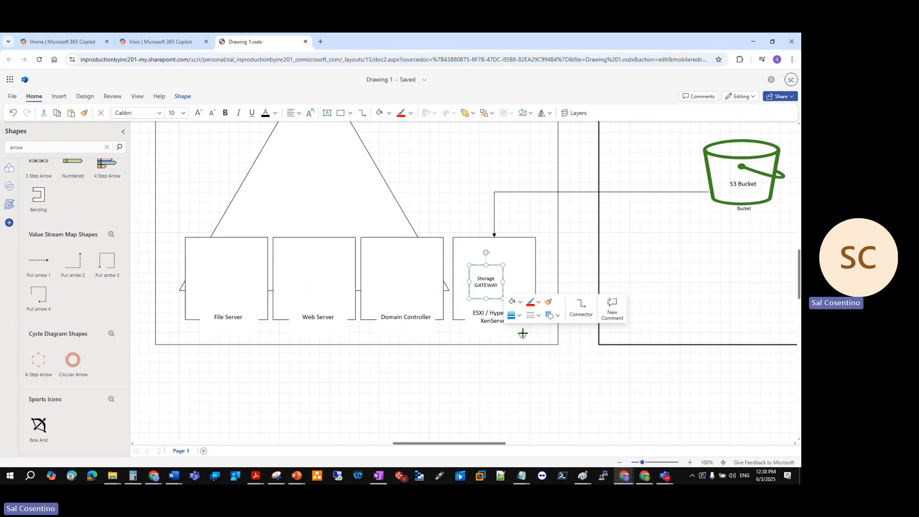
left_click(551, 375)
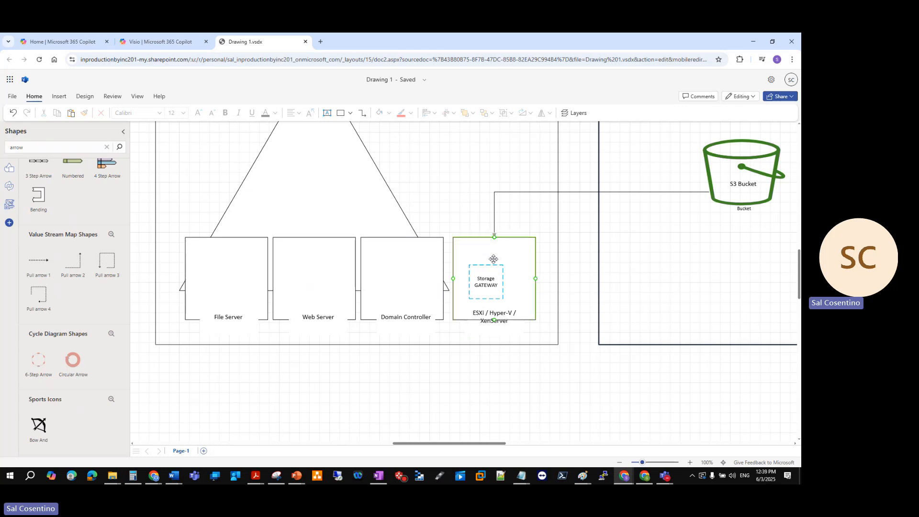
Reattach the arrow end of the S3 Bucket connector from the hypervisor host to the top of the Storage GATEWAY box
left_click(495, 220)
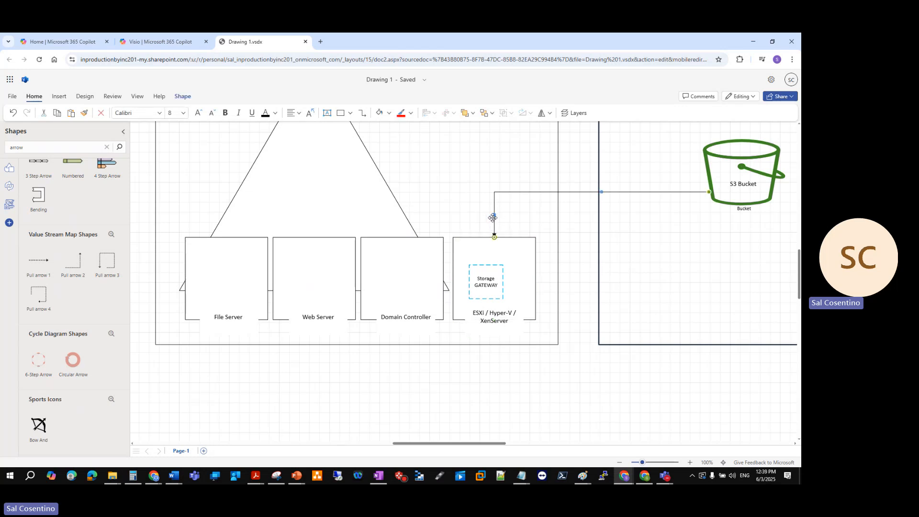
left_click_drag(495, 237, 487, 264)
left_click(442, 146)
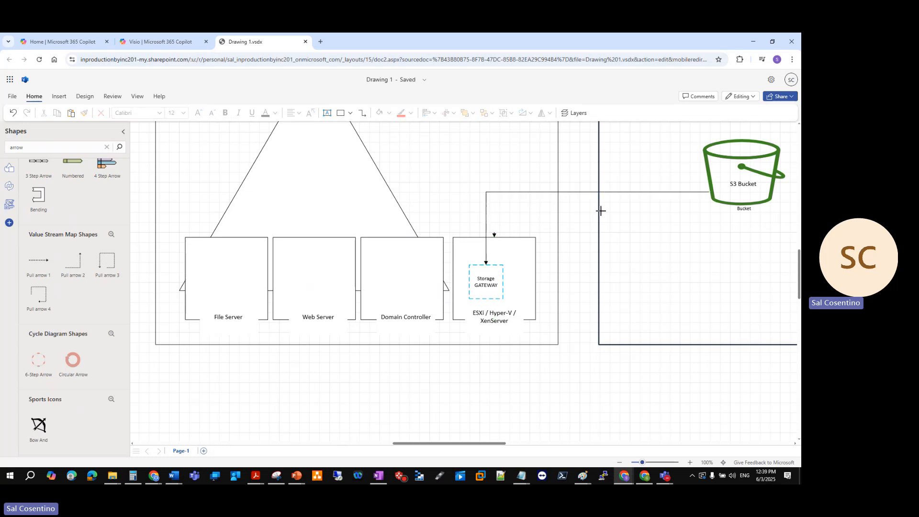
scroll(601, 211, "up", 3)
scroll(633, 257, "down", 2)
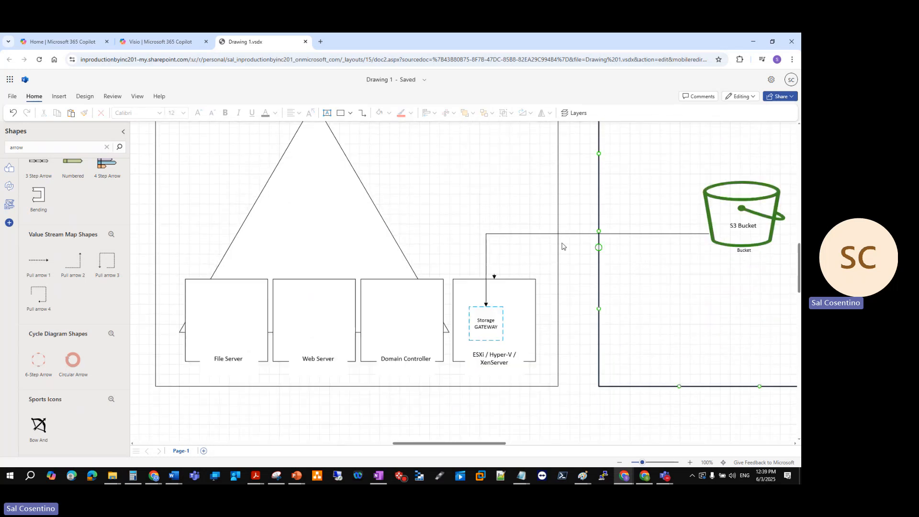
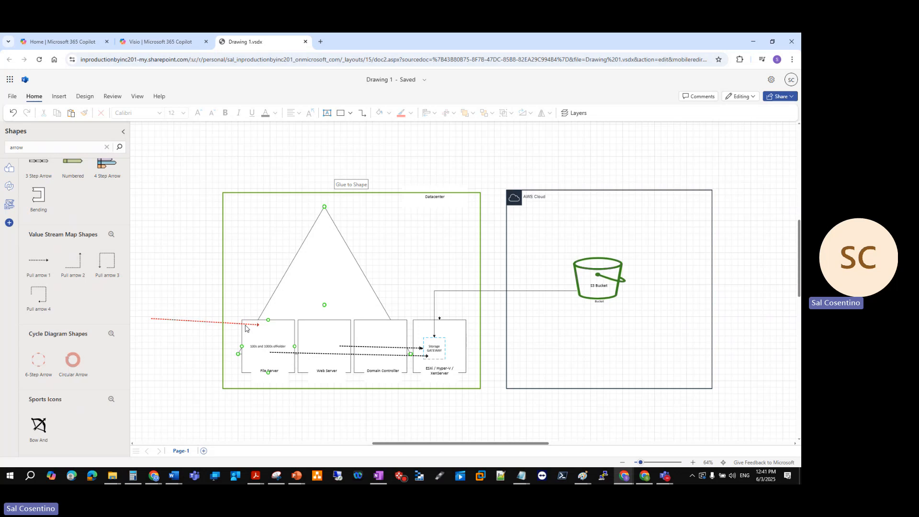
Reposition the red arrow over the File Server, Storage GATEWAY box and AWS Cloud edge, and move it back beside the Web Server label
left_click_drag(246, 328, 424, 350)
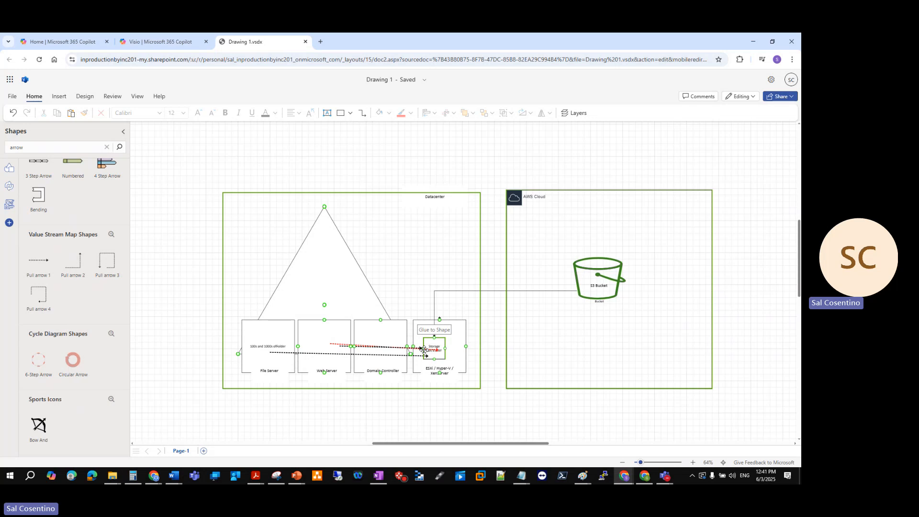
left_click_drag(425, 350, 504, 293)
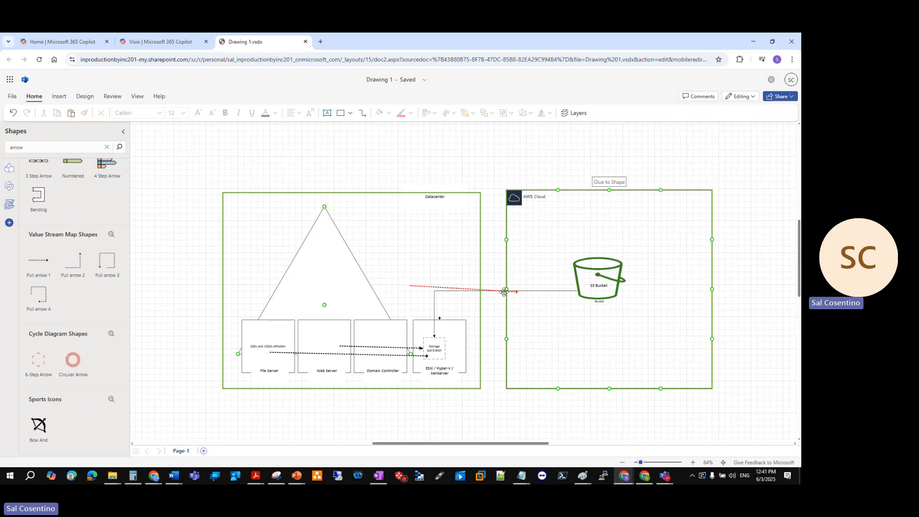
left_click_drag(504, 293, 280, 364)
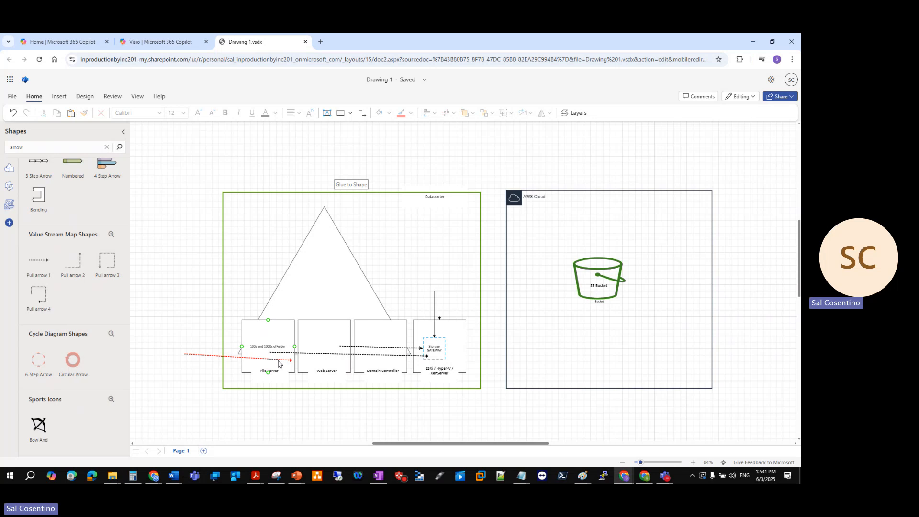
left_click_drag(279, 364, 372, 382)
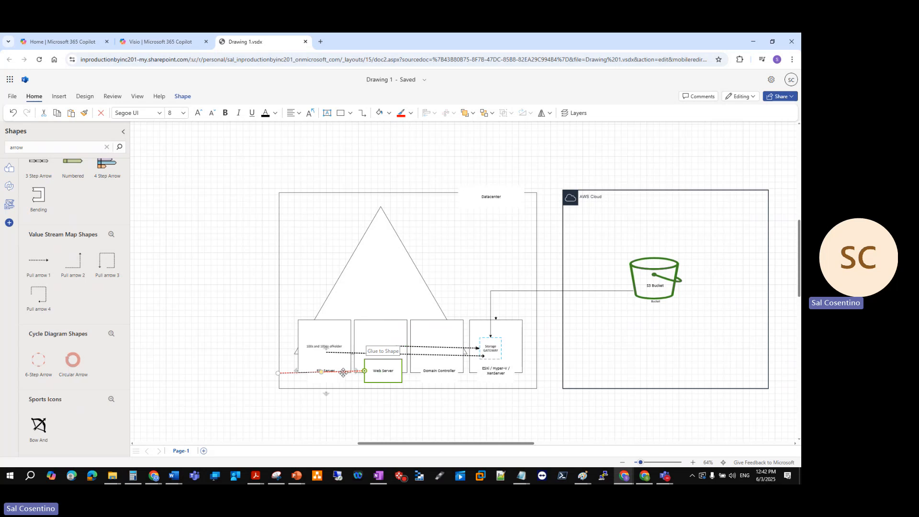
Move the red arrow across the Storage GATEWAY box, AWS Cloud and bucket connector, leaving it above the Datacenter label
left_click_drag(339, 373, 482, 355)
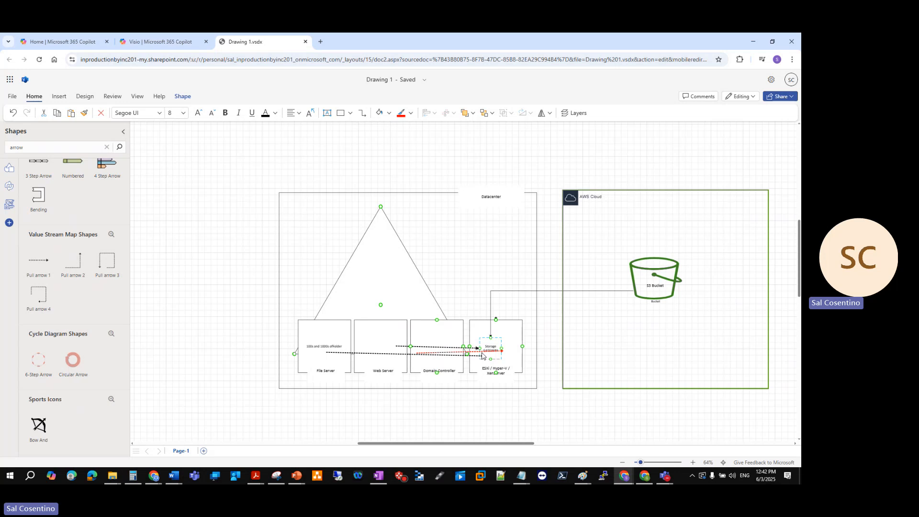
left_click_drag(483, 355, 598, 334)
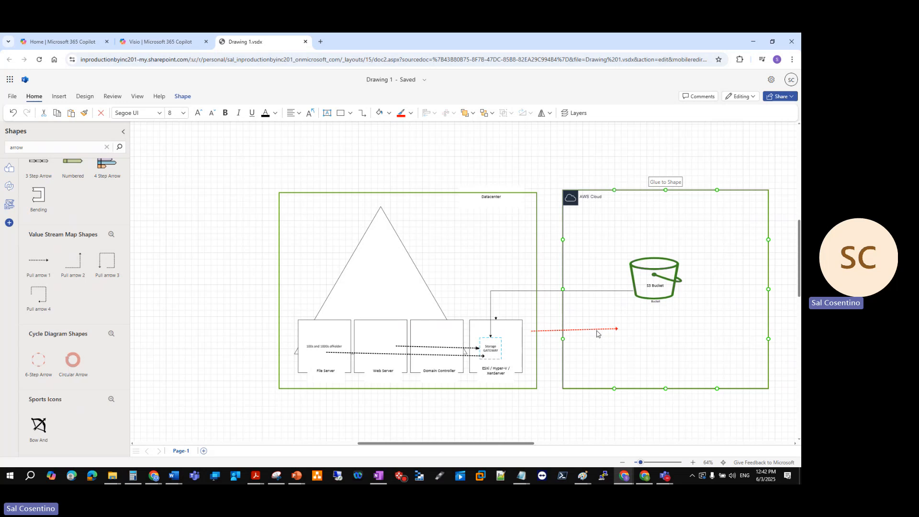
left_click_drag(597, 335, 595, 334)
left_click_drag(595, 335, 511, 300)
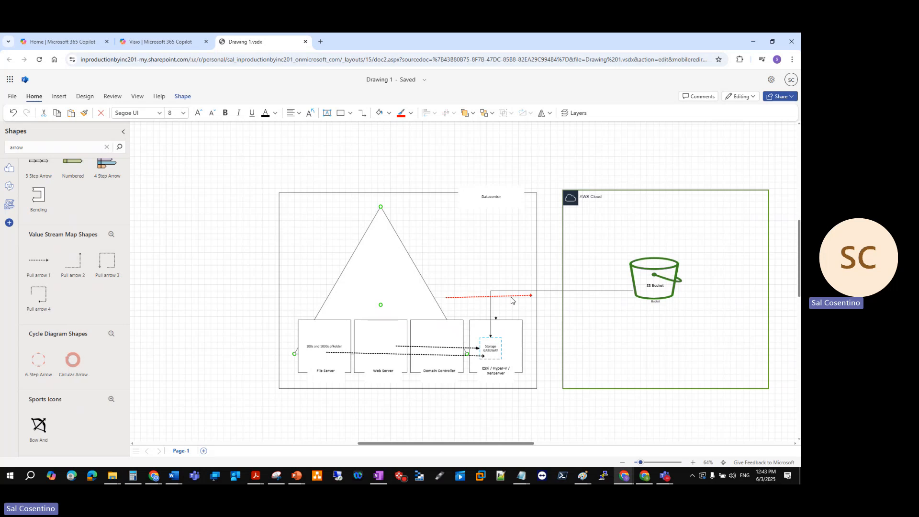
left_click_drag(511, 300, 485, 175)
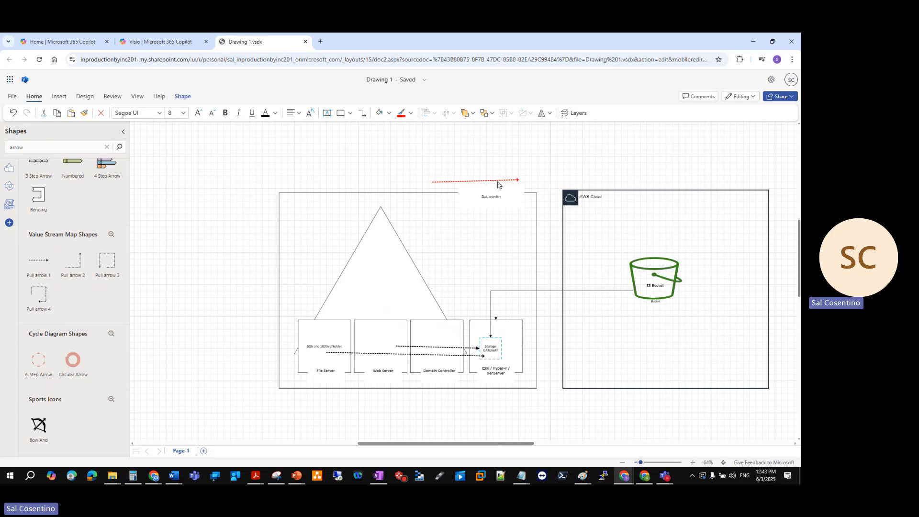
left_click(486, 182)
Switch to Paint and draw three rectangles stacked down the left part of the canvas, the uppermost about 201 × 192 px
left_click(585, 476)
left_click(690, 445)
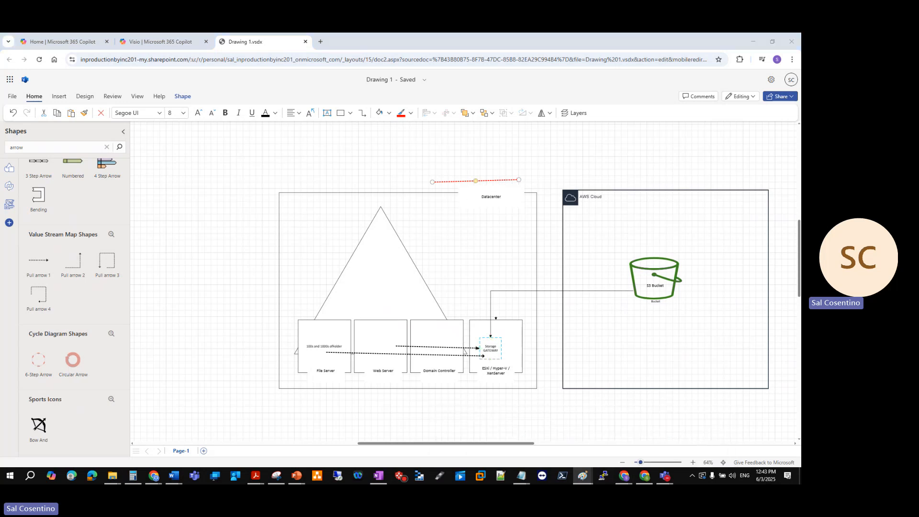
mouse_move(0, 37)
left_mouse_down()
mouse_move(367, 98)
mouse_move(435, 91)
left_mouse_up()
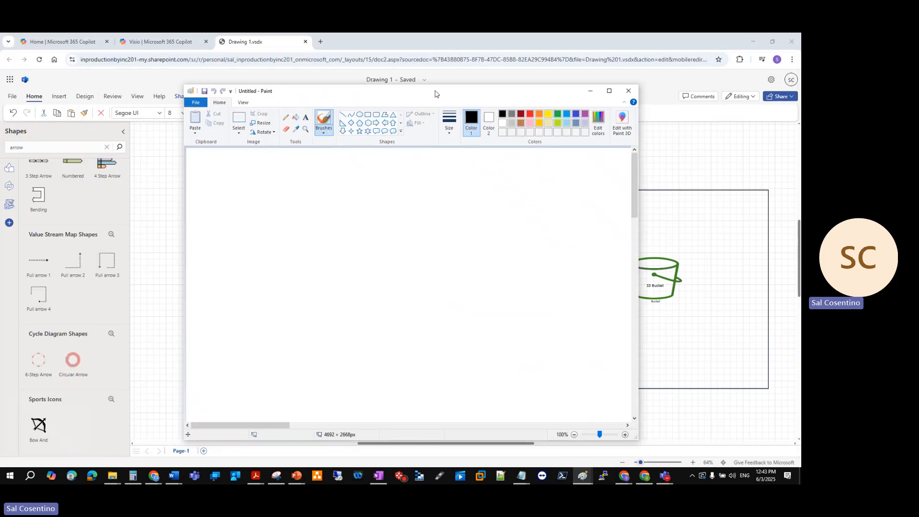
left_click(368, 114)
mouse_move(246, 193)
left_mouse_down()
mouse_move(275, 236)
mouse_move(330, 273)
left_mouse_up()
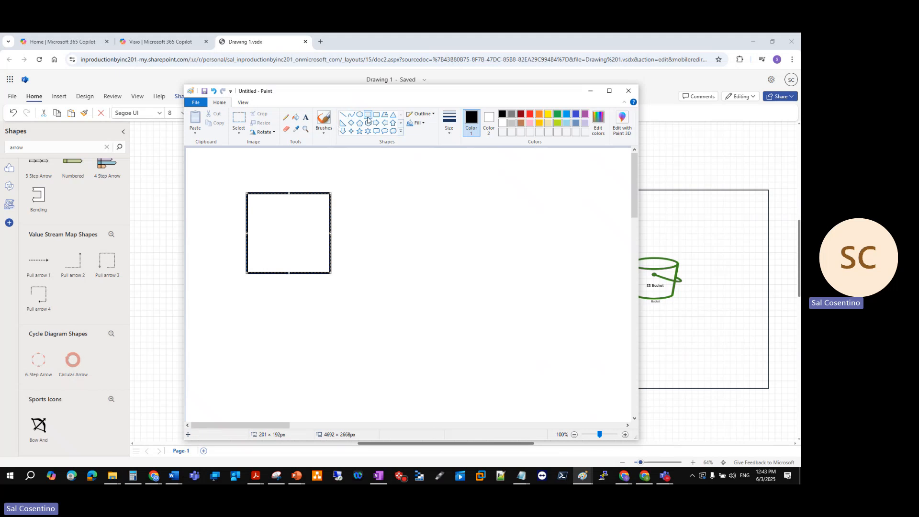
left_click(385, 154)
left_click_drag(271, 250, 340, 319)
left_click_drag(243, 311, 321, 381)
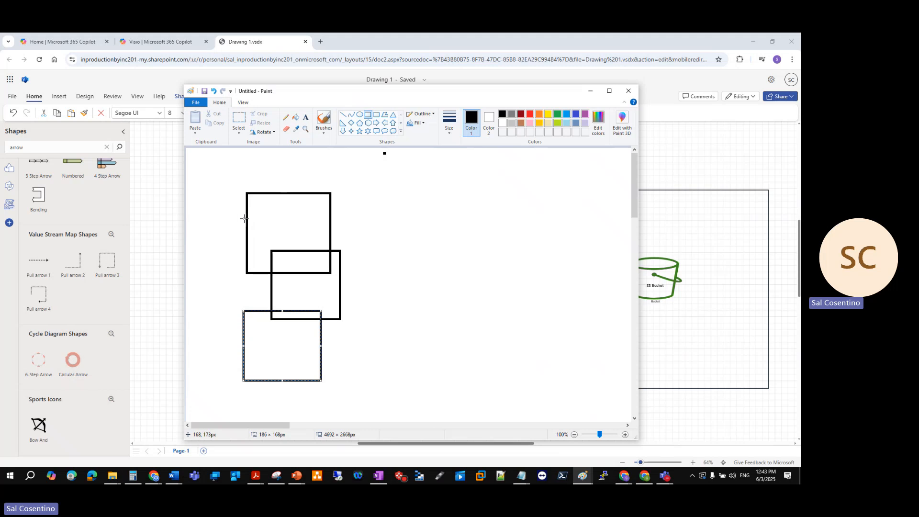
Draw a horizontal line about 165 px long inside the uppermost rectangle and a short diagonal line on the canvas's lower middle
left_click(343, 115)
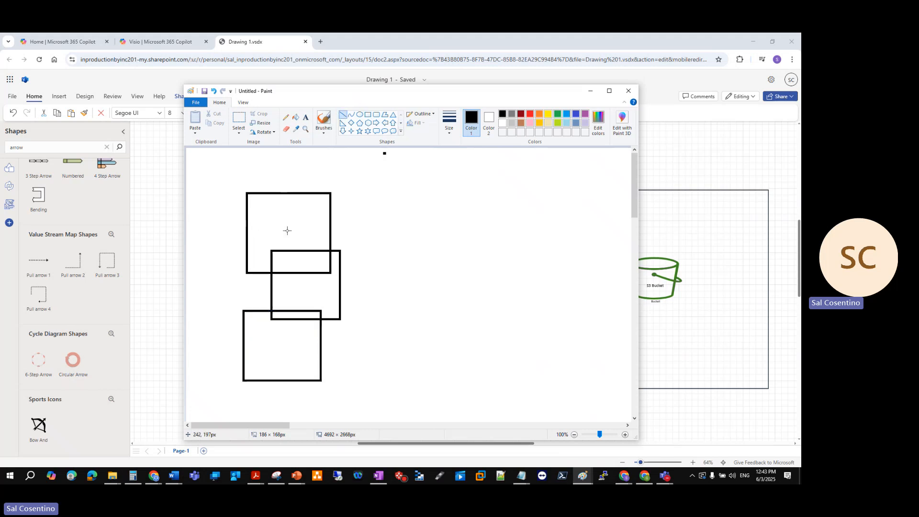
left_click_drag(256, 237, 325, 235)
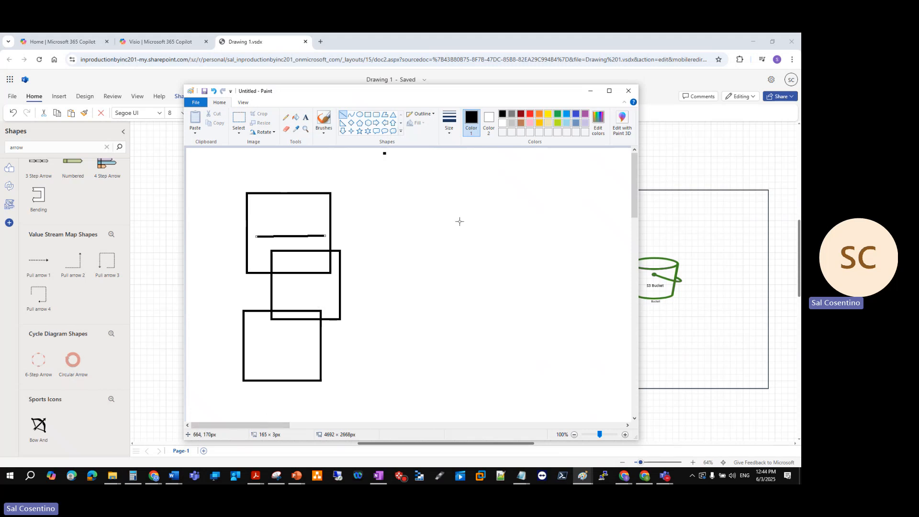
left_click(417, 333)
mouse_move(418, 332)
left_mouse_down()
mouse_move(467, 366)
mouse_move(424, 346)
left_mouse_up()
Draw four more rectangles: one around the diagonal line, a large one above it, one overlapping the large one's upper-right corner, and one below at right
left_click(368, 115)
mouse_move(406, 313)
left_mouse_down()
mouse_move(452, 382)
mouse_move(470, 387)
left_mouse_up()
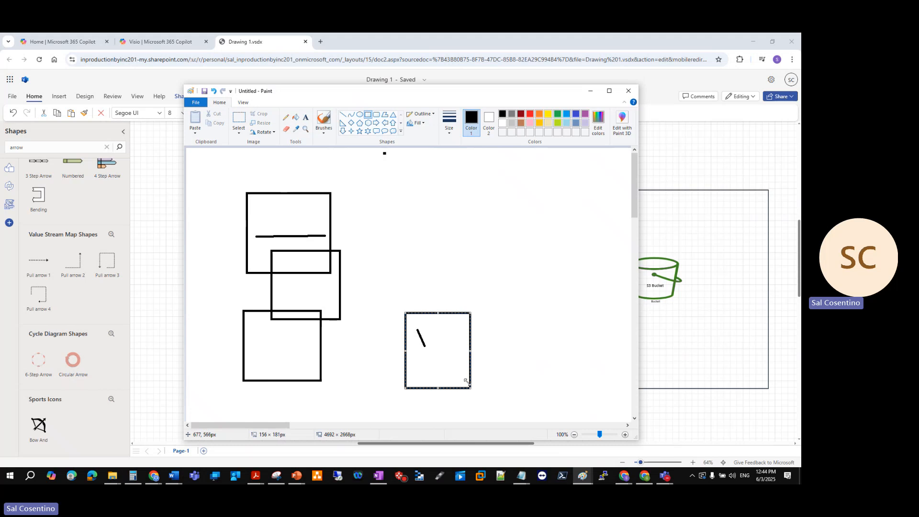
left_click_drag(388, 196, 520, 304)
left_click_drag(482, 173, 580, 228)
left_click_drag(517, 326, 592, 396)
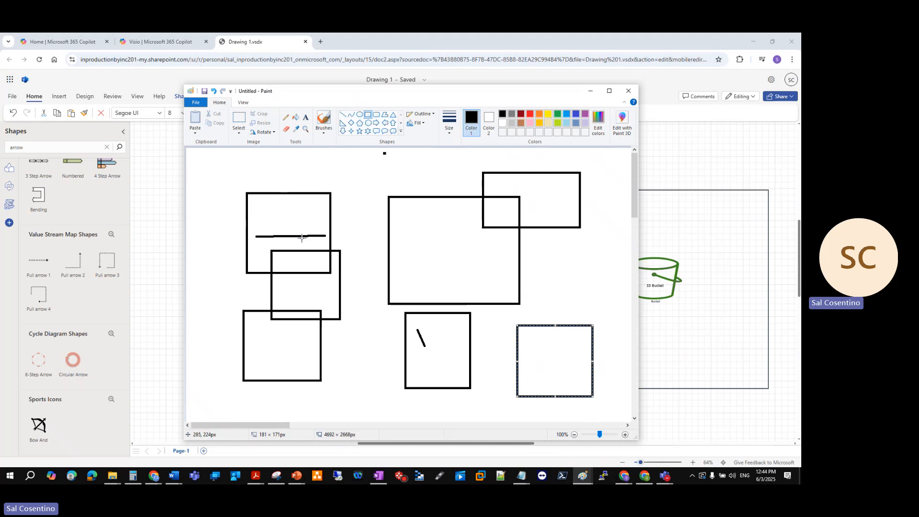
Sketch a small circled mark with the Pencil above the horizontal line in the uppermost left rectangle, and minimize Paint
left_click(285, 118)
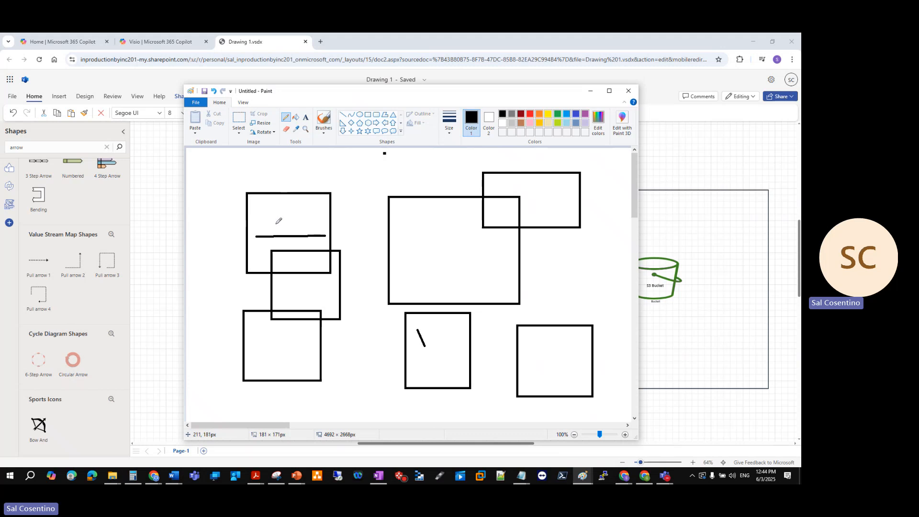
left_click_drag(307, 223, 315, 226)
left_click(591, 93)
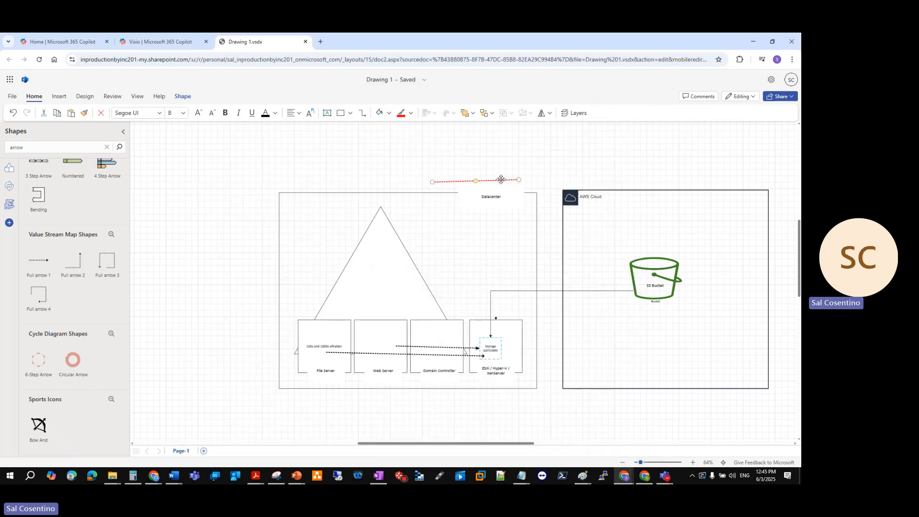
Glue the red arrow's end to the left edge of the Datacenter box, and stop the screen sharing in the Teams meeting
left_click_drag(499, 179, 277, 226)
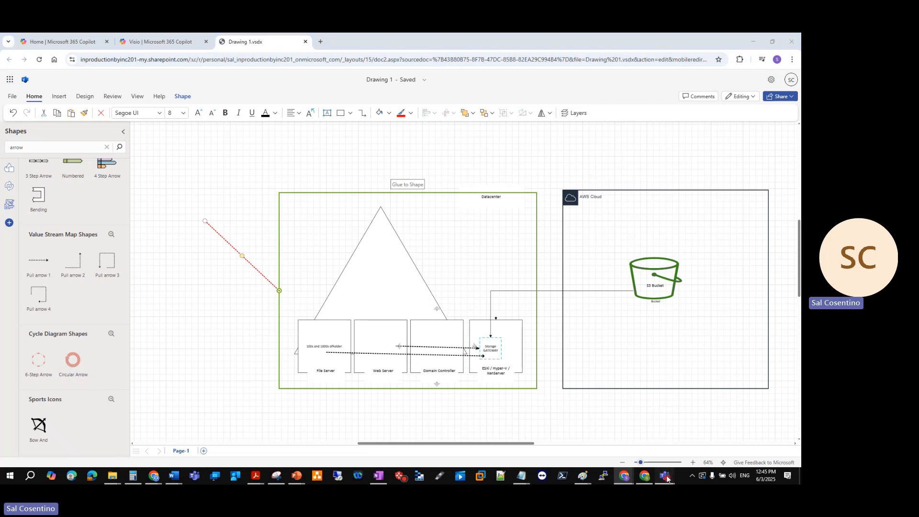
left_click(630, 433)
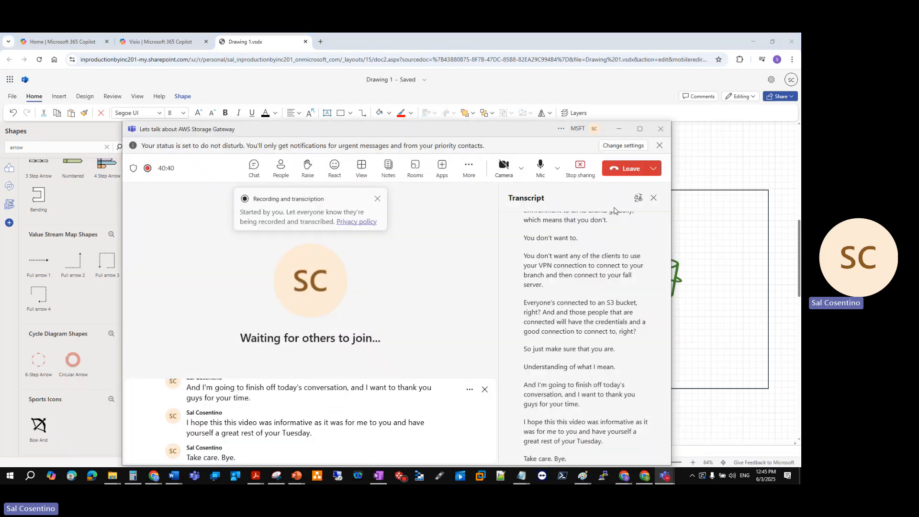
left_click(582, 170)
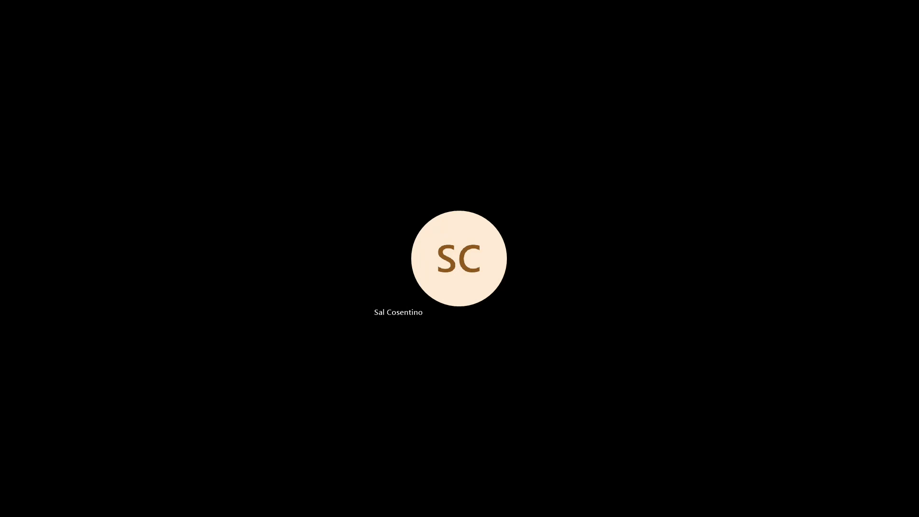